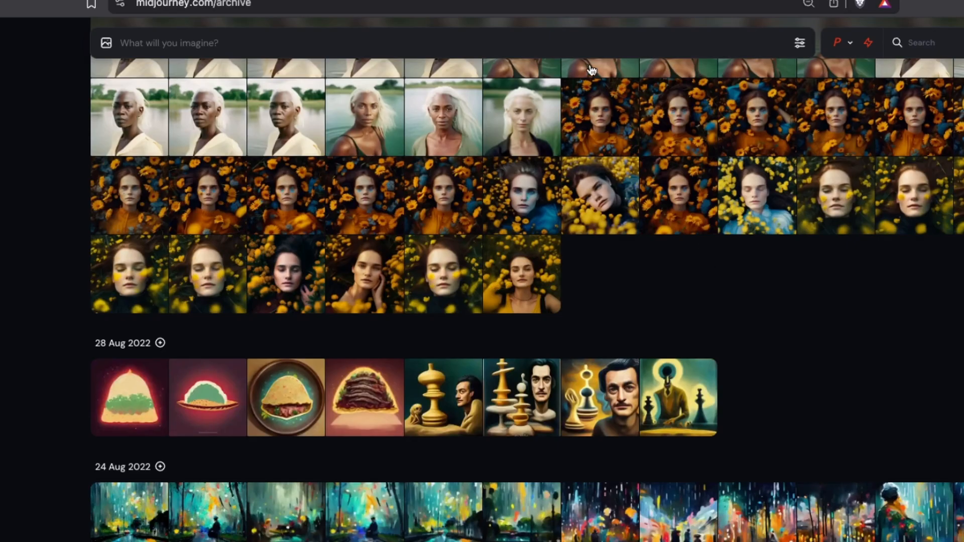
# Step: Generate images of "A 30 year old woman wearing a black suit, she has red hair and blue eyes. Full body shot, she is wearing blue high heels"
pyautogui.click(520, 40)
pyautogui.write('A 30 year old woman wearing a black suit, she has red hair and blue eyes. Full body shot, she is wearing blue high heels')
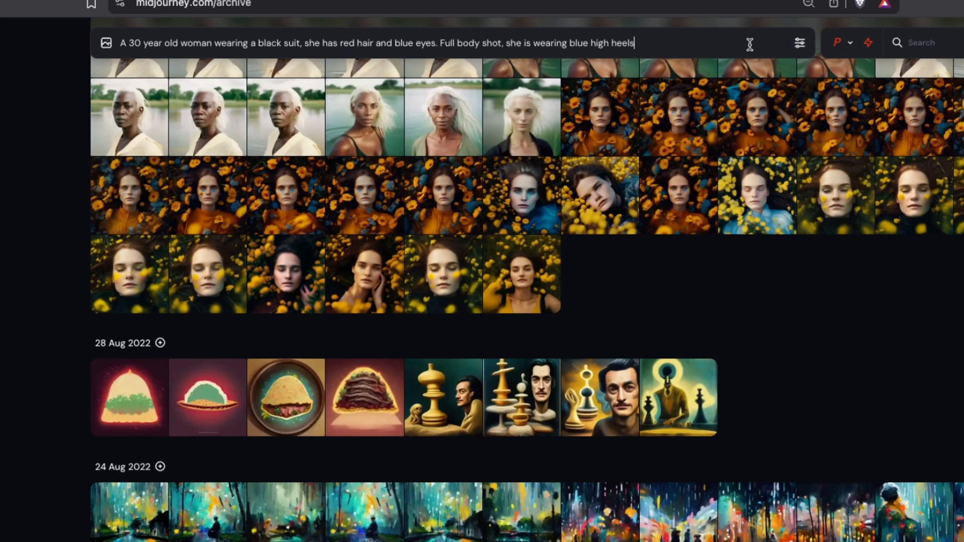
pyautogui.click(800, 42)
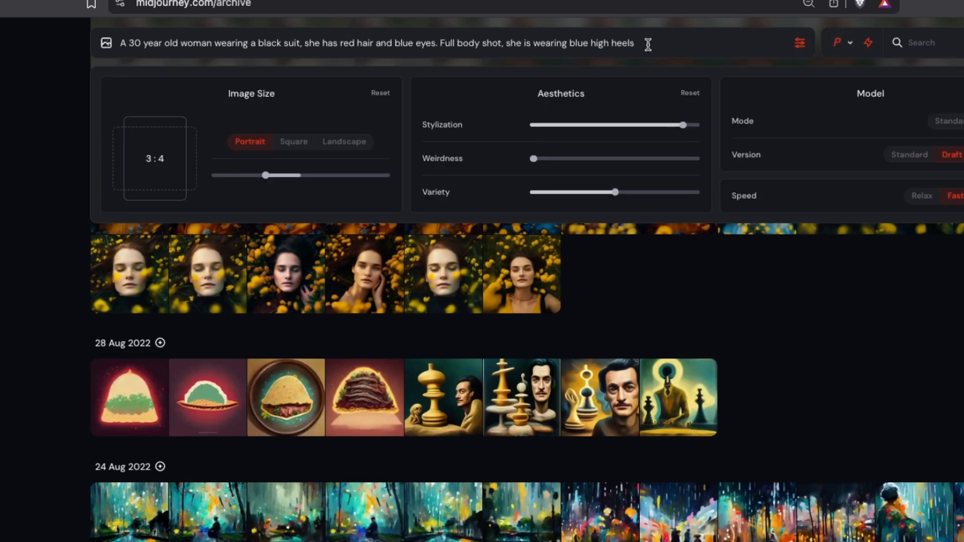
pyautogui.click(837, 43)
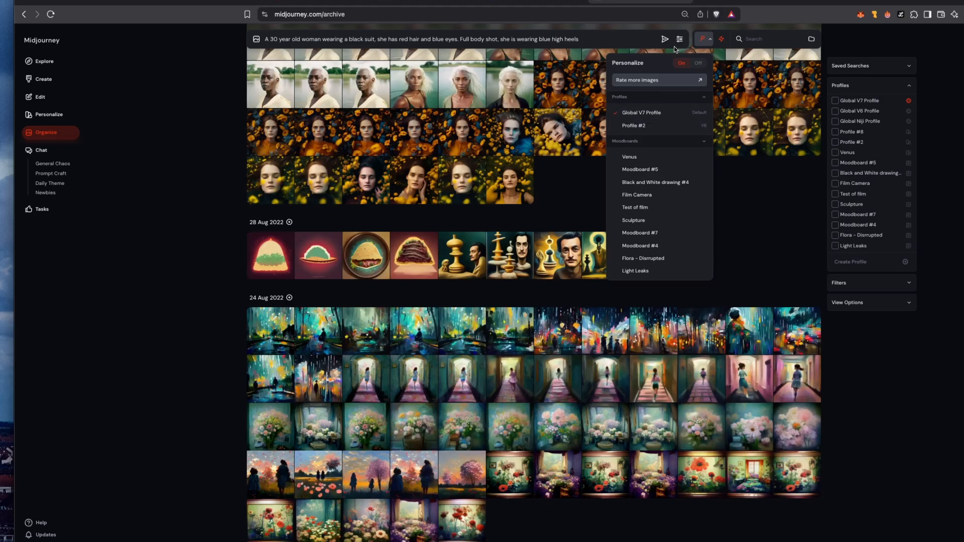
pyautogui.click(679, 40)
pyautogui.click(679, 40)
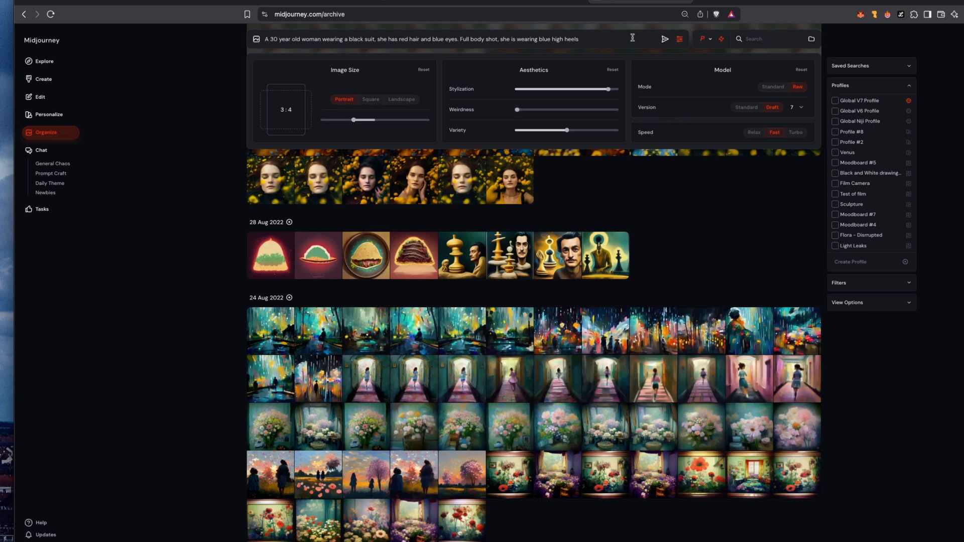
pyautogui.click(602, 41)
pyautogui.press('Return')
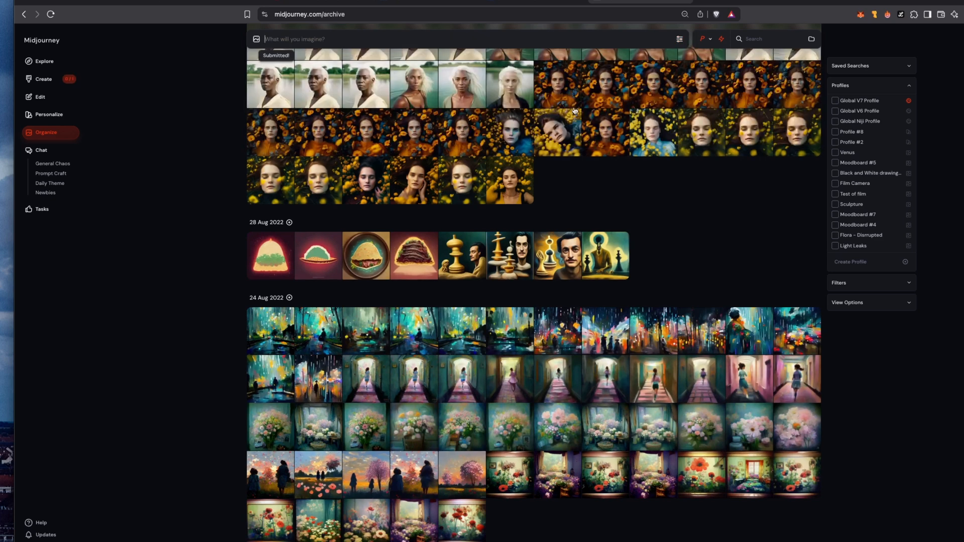
# Step: Examine the newly generated draft images of the woman at full size on the Create page
pyautogui.click(43, 79)
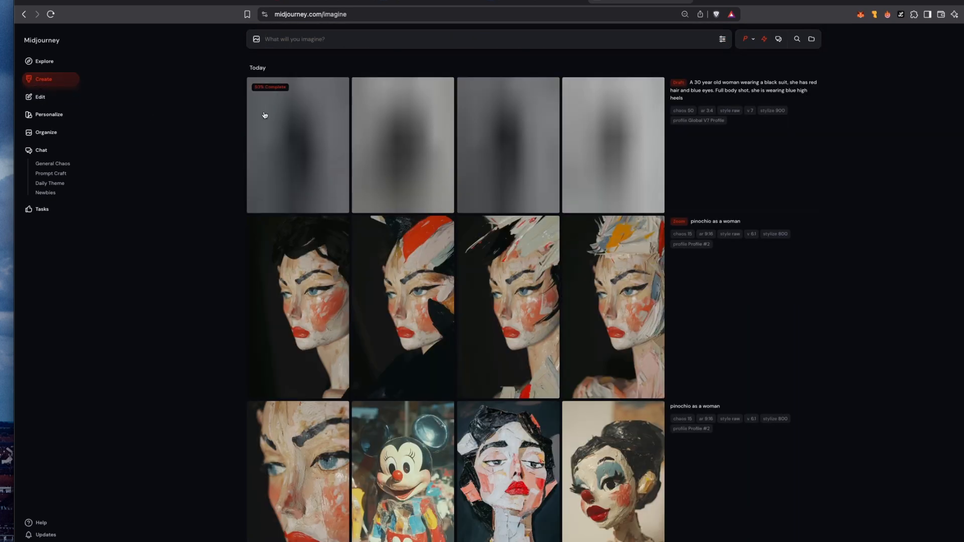
pyautogui.click(625, 142)
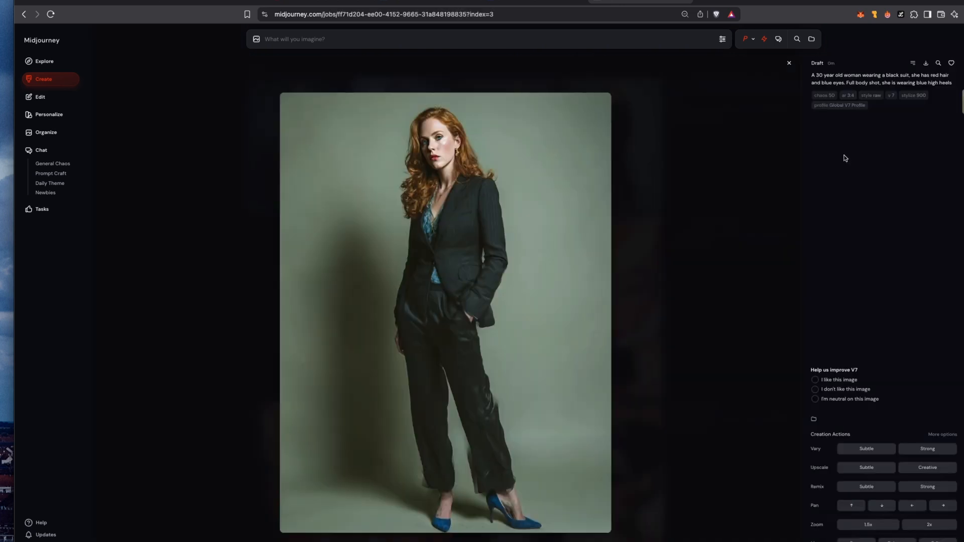
pyautogui.press('Left')
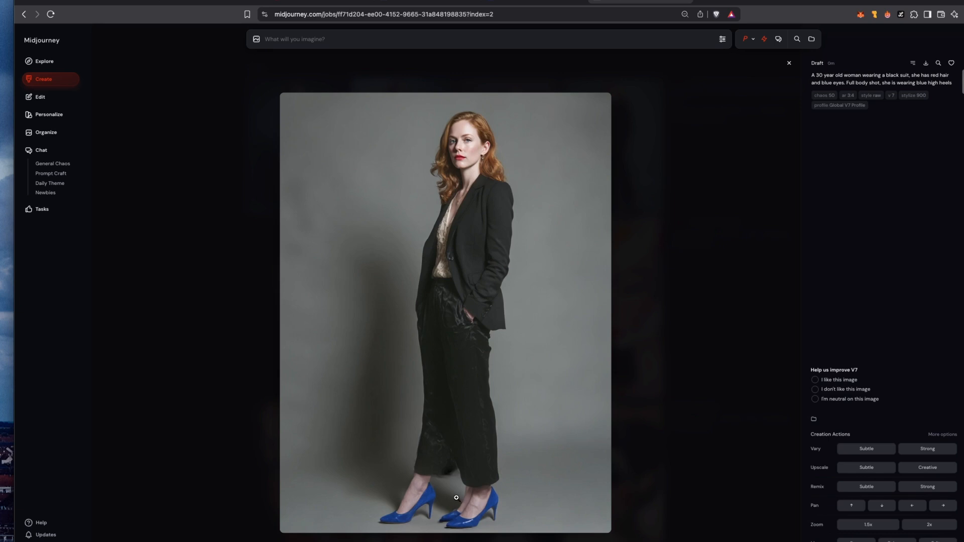
pyautogui.press('Left')
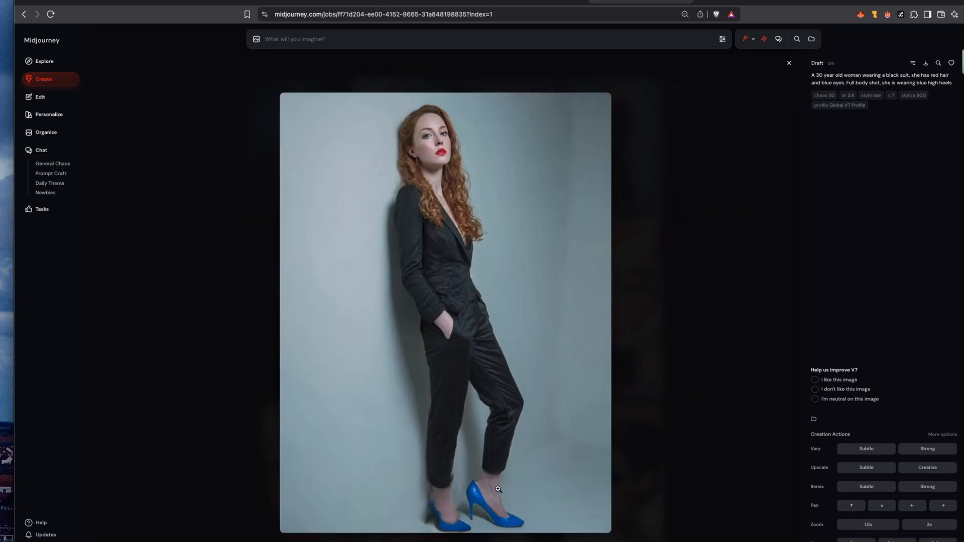
pyautogui.press('Left')
pyautogui.press('Right')
pyautogui.press('Right')
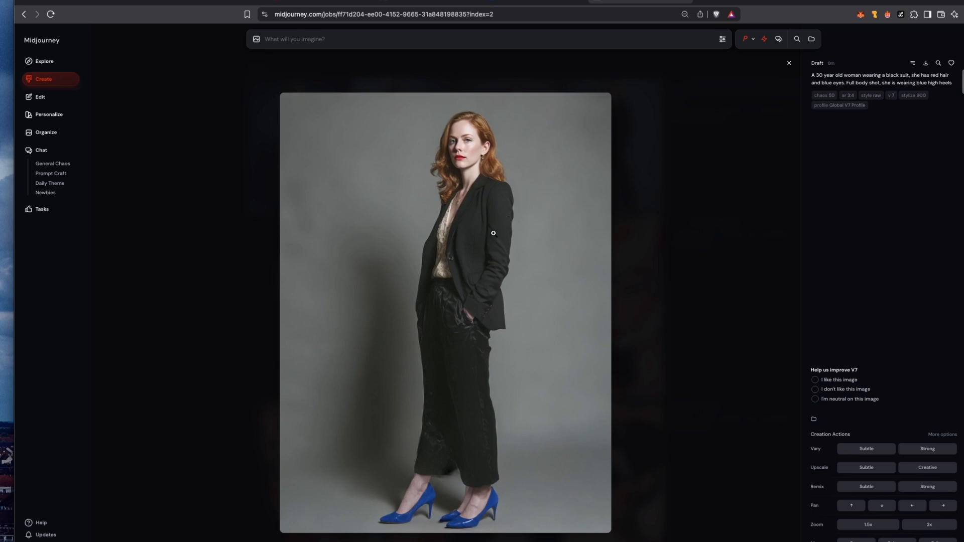
pyautogui.press('Right')
# Step: Create a subtle variation of the draft showing the woman leaning against the pale blue wall
pyautogui.press('Left')
pyautogui.press('Left')
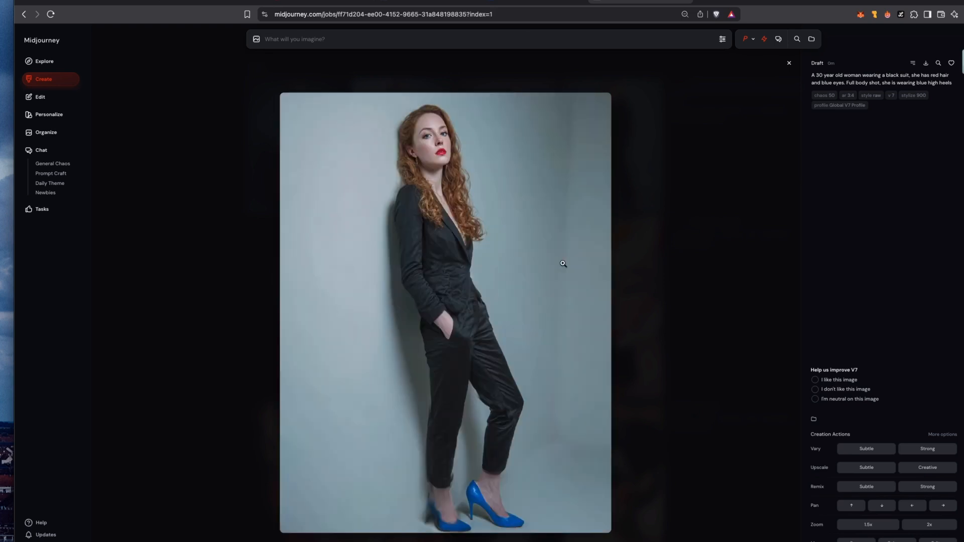
pyautogui.press('Right')
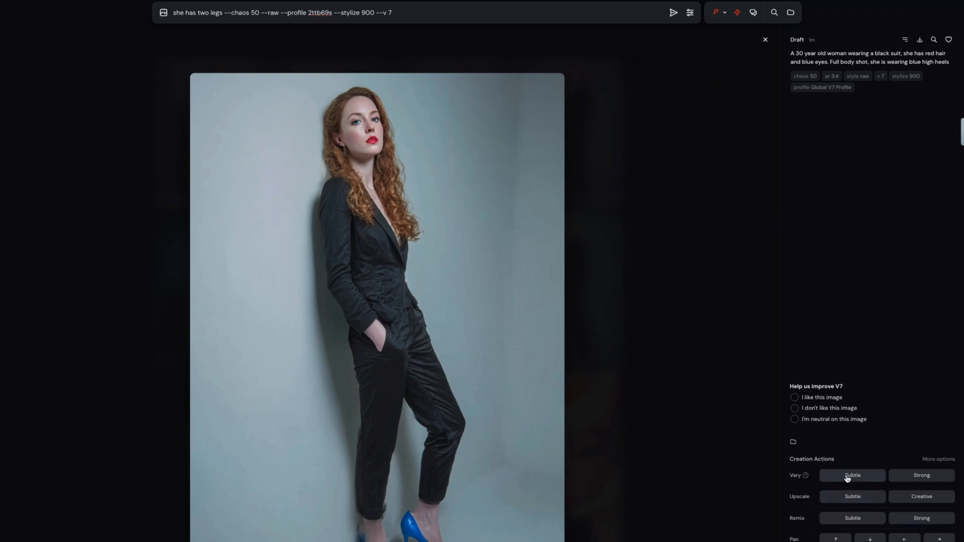
pyautogui.click(847, 477)
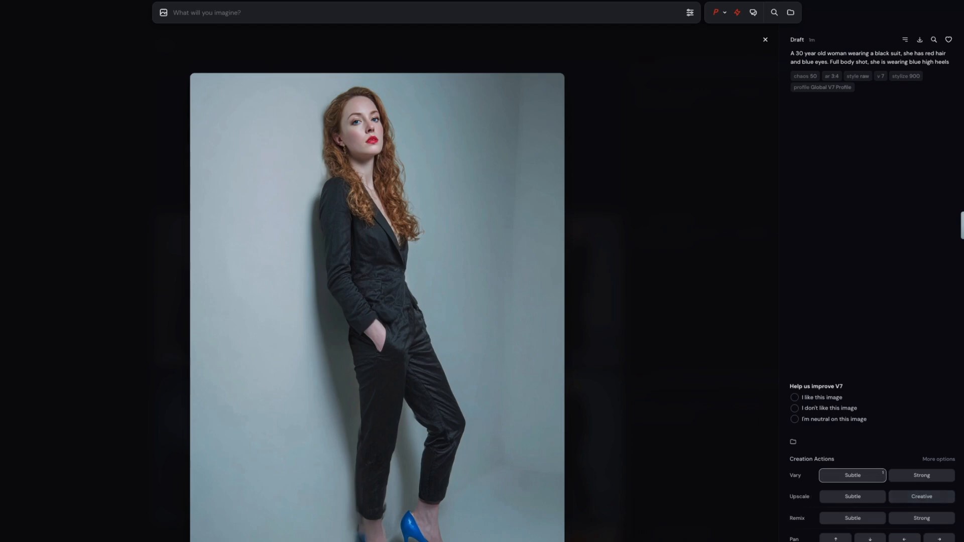
# Step: Set the image generation model version to 6.1
pyautogui.click(723, 14)
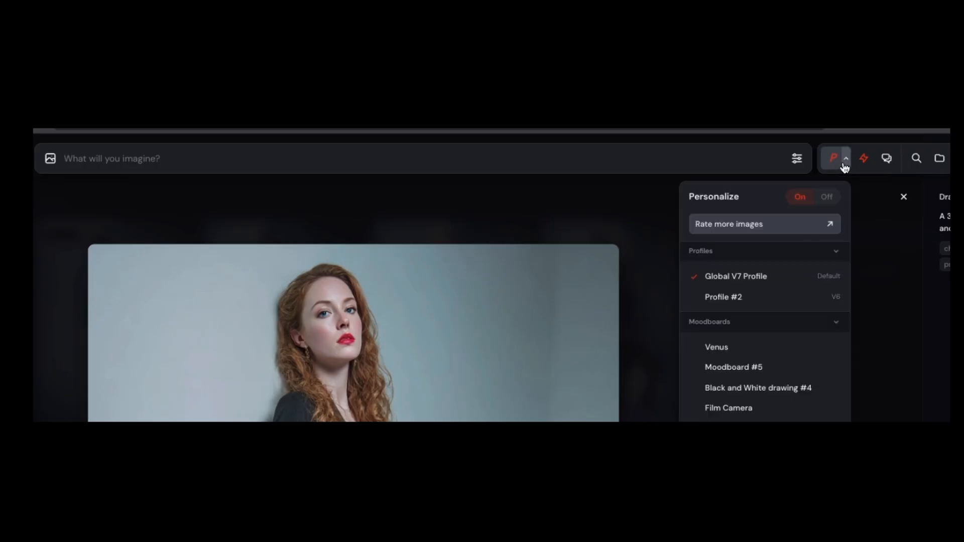
pyautogui.click(772, 153)
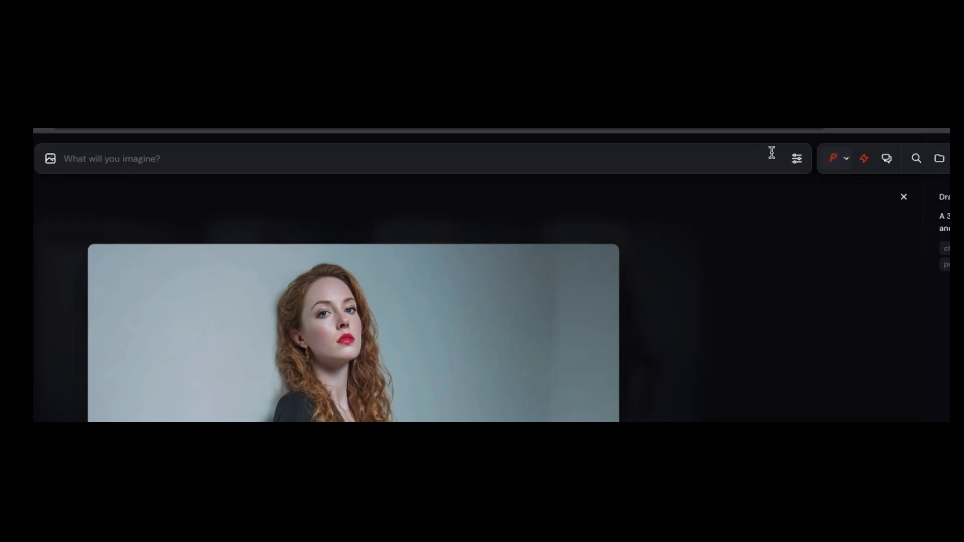
pyautogui.click(798, 159)
pyautogui.click(922, 268)
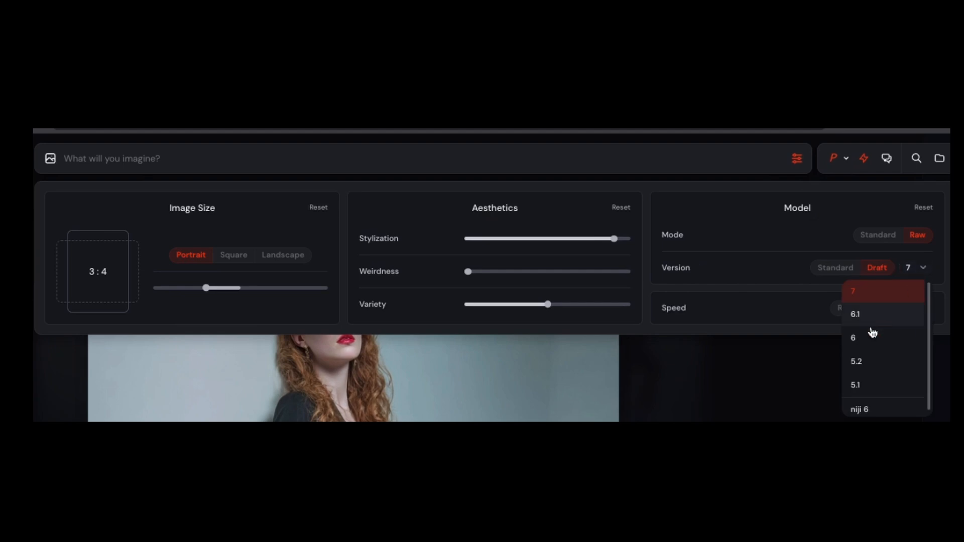
pyautogui.click(856, 315)
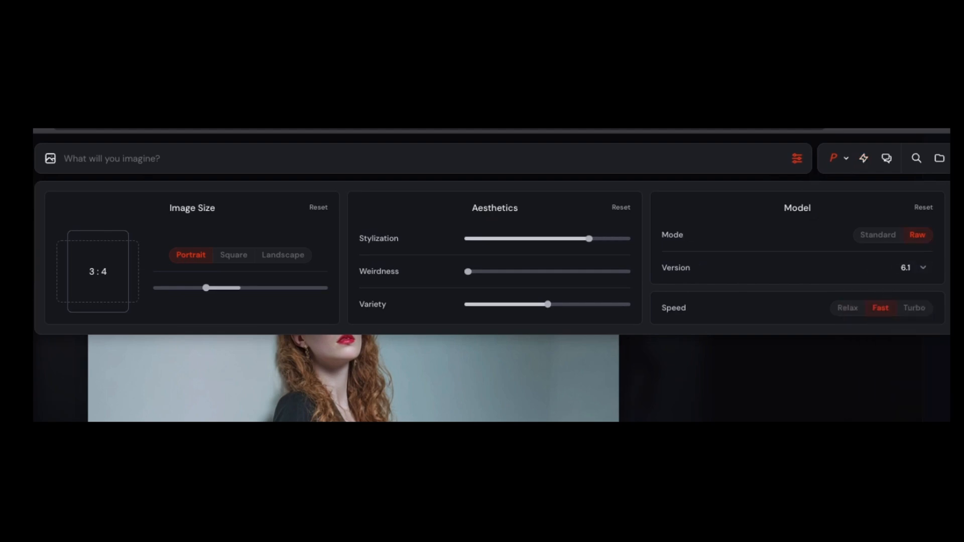
# Step: Generate images from the same woman-in-black-suit prompt plus --cw 100, using the pale-wall image as the character reference
pyautogui.moveTo(381, 398); pyautogui.dragTo(642, 198)
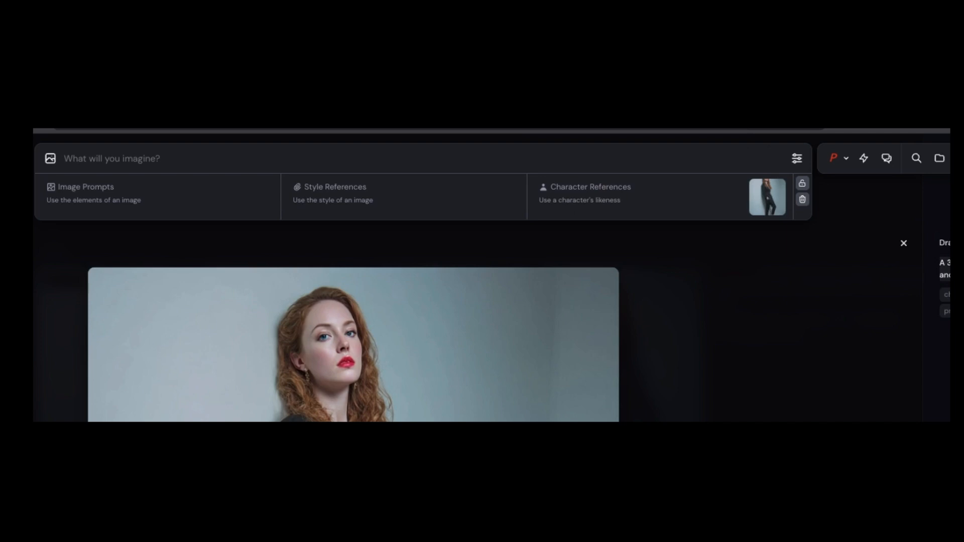
pyautogui.write('A 30 year old woman wearing a black suit, she has red hair and blue eyes. Full body shot, she is wearing blue high heels')
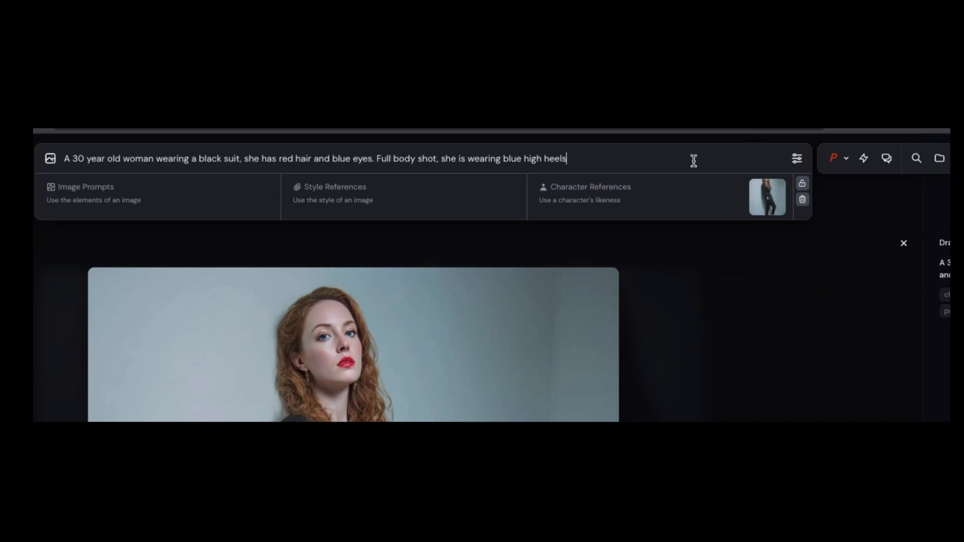
pyautogui.write('. --cw 100')
pyautogui.press('Return')
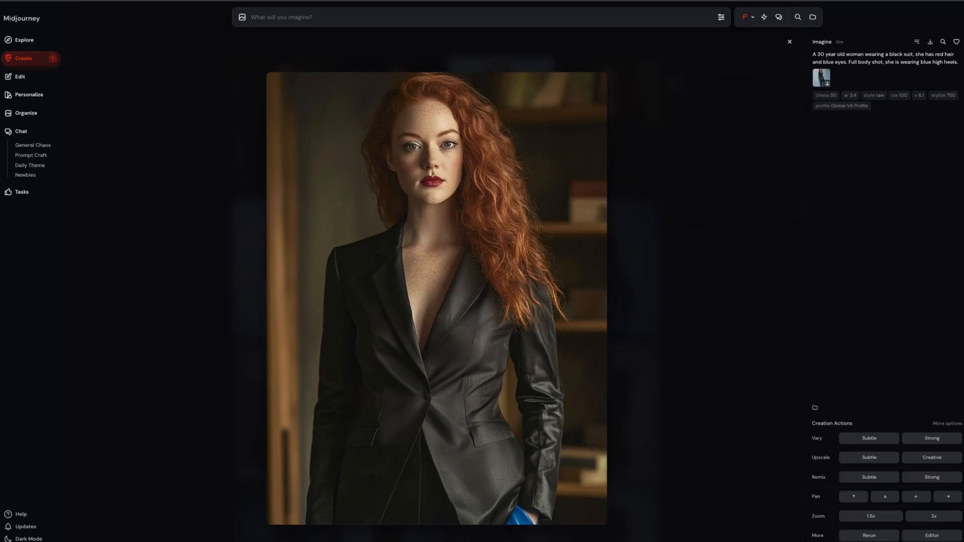
# Step: Compare the new images and create a subtle variation of the close-up portrait in front of the bookshelves
pyautogui.press('Right')
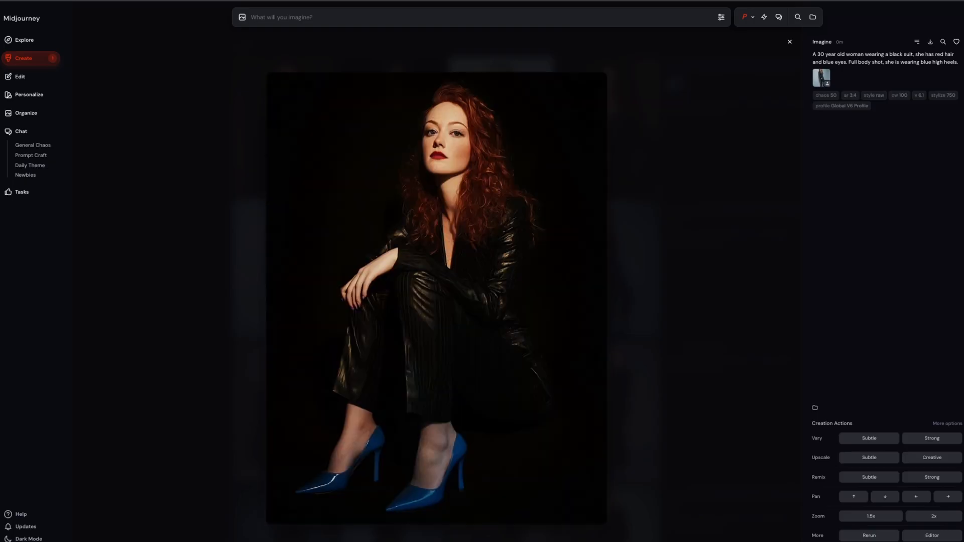
pyautogui.press('Right')
pyautogui.press('Right')
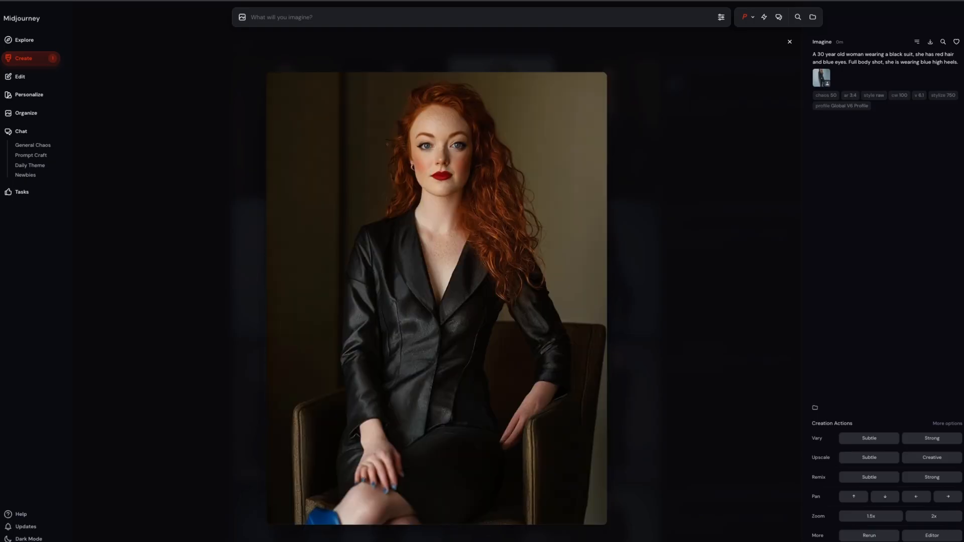
pyautogui.press('Right')
pyautogui.press('Right')
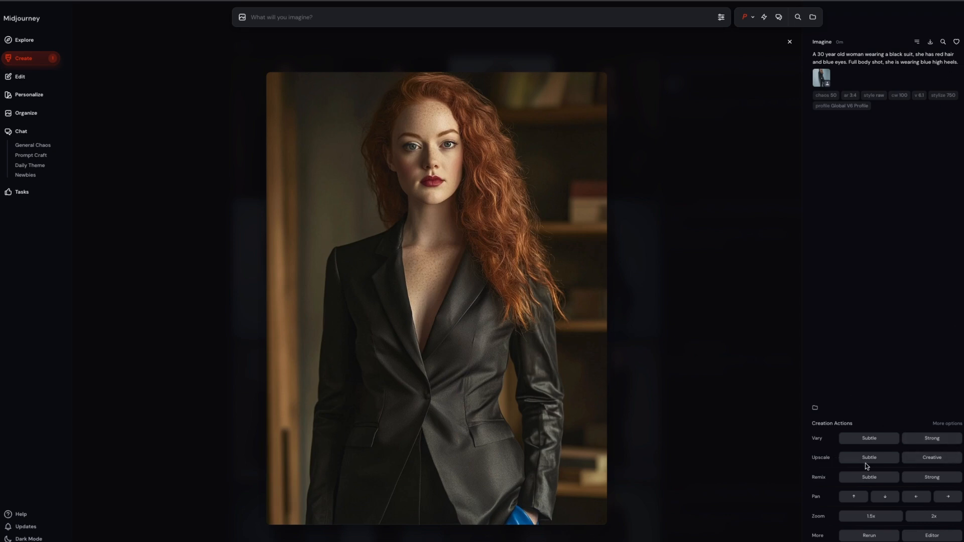
pyautogui.click(871, 439)
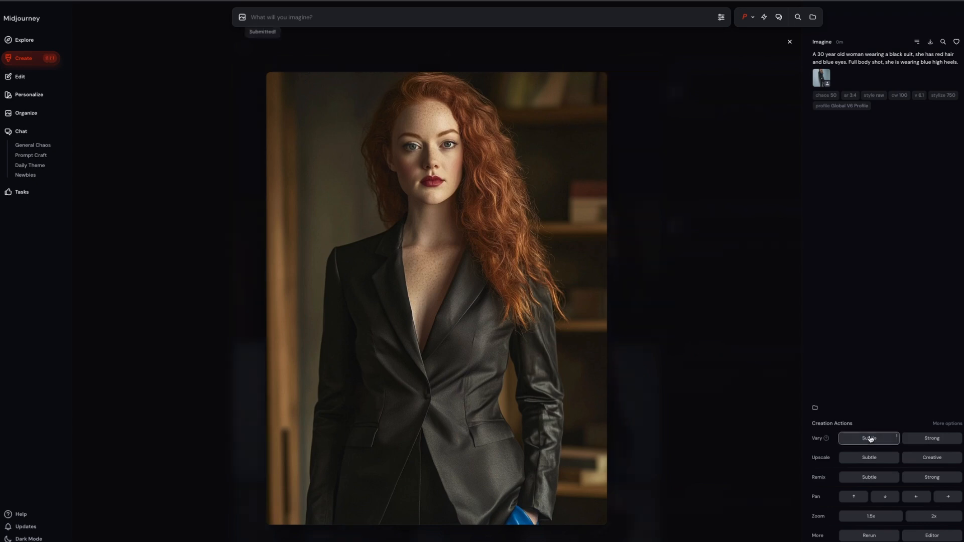
# Step: Examine the character-reference results and the earlier full-body variations for consistent views of the woman
pyautogui.press('Right')
pyautogui.press('Left')
pyautogui.press('Left')
pyautogui.press('Right')
pyautogui.press('Right')
pyautogui.press('Right')
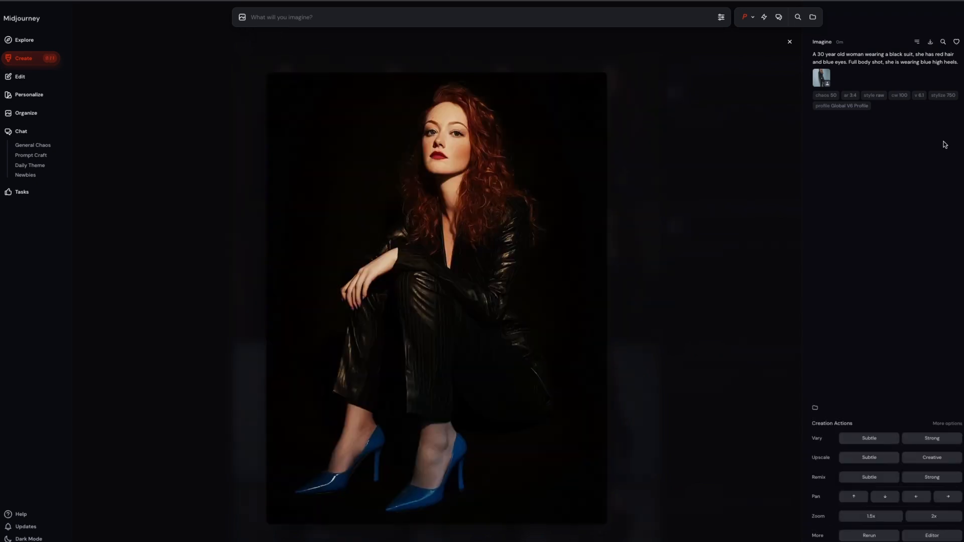
pyautogui.press('Right')
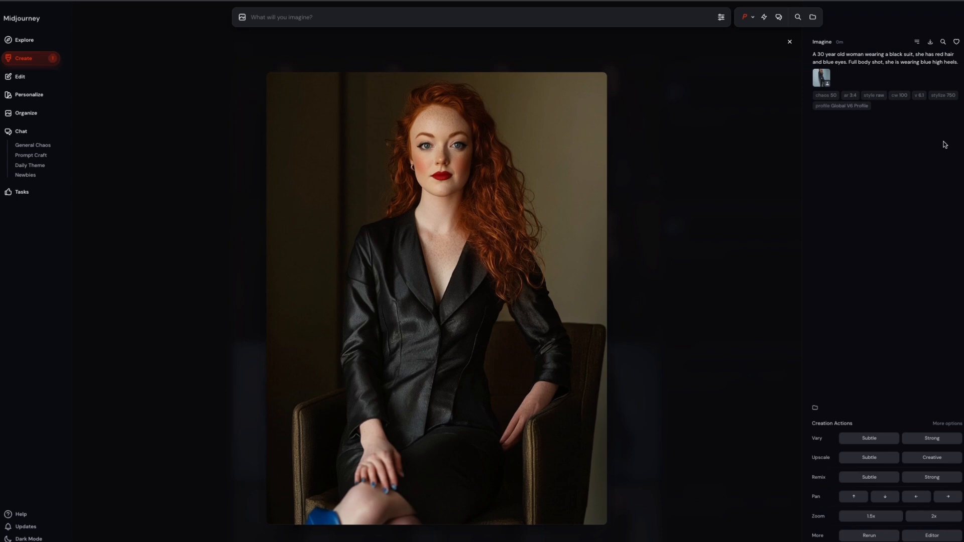
pyautogui.press('Right')
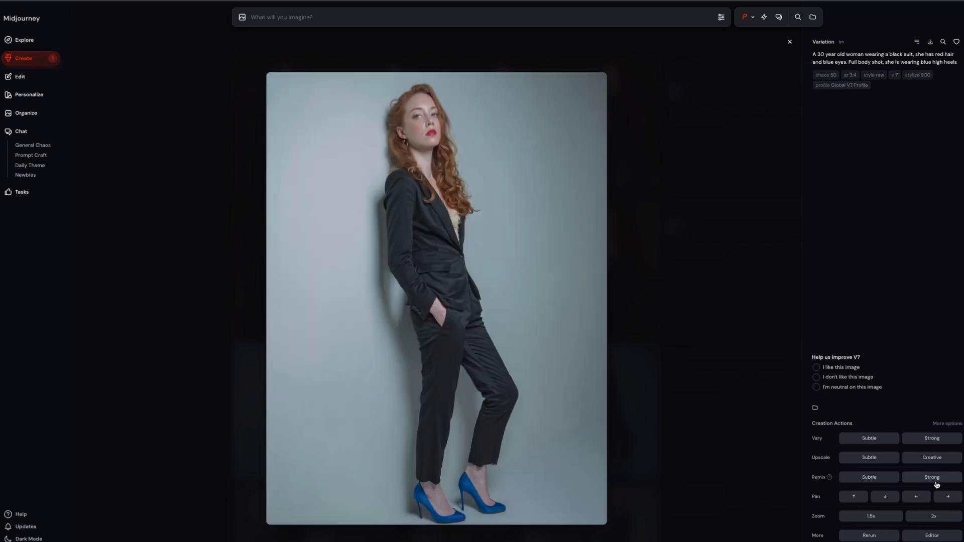
# Step: Generate "She is at the beach, 35mm portrait, sunny day, hazy lighting, cinematic" with the full-body pale-wall and bookshelf variations as character references
pyautogui.moveTo(421, 281); pyautogui.dragTo(616, 42)
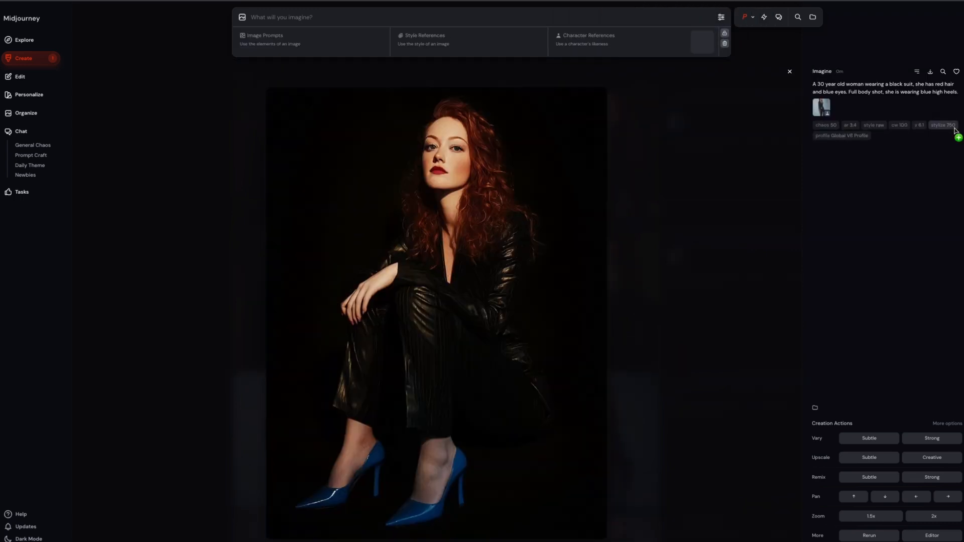
pyautogui.moveTo(953, 131); pyautogui.dragTo(595, 27)
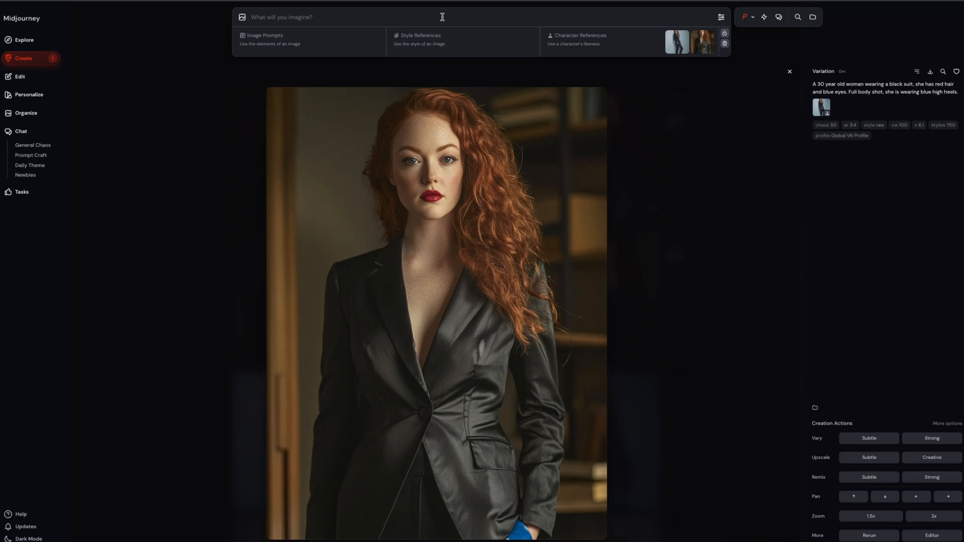
pyautogui.write('She')
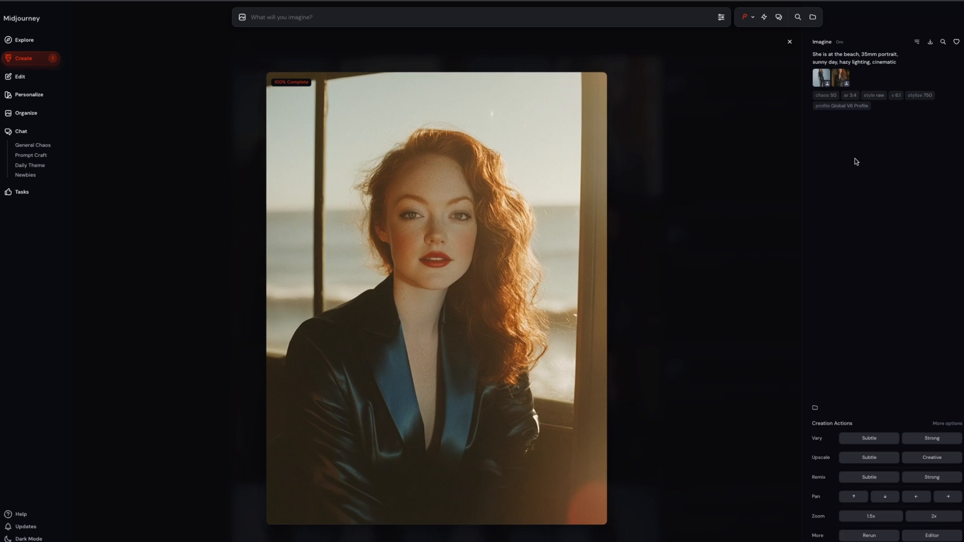
# Step: Like the window-side portrait and the beach portrait with the blue sky
pyautogui.click(956, 43)
pyautogui.press('Right')
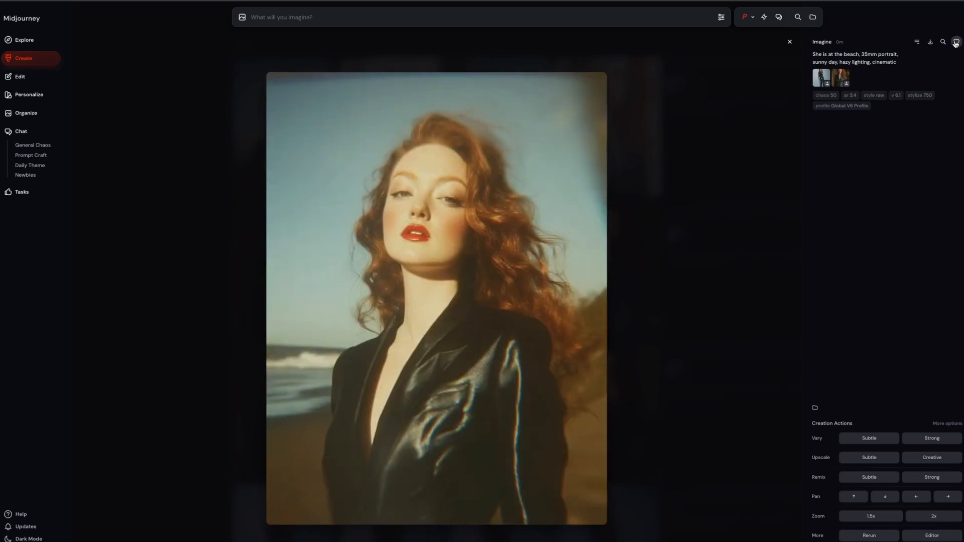
pyautogui.click(955, 43)
# Step: Reuse the beach portrait's prompt and references, and switch personalization to the Film Camera moodboard
pyautogui.click(856, 58)
pyautogui.click(754, 18)
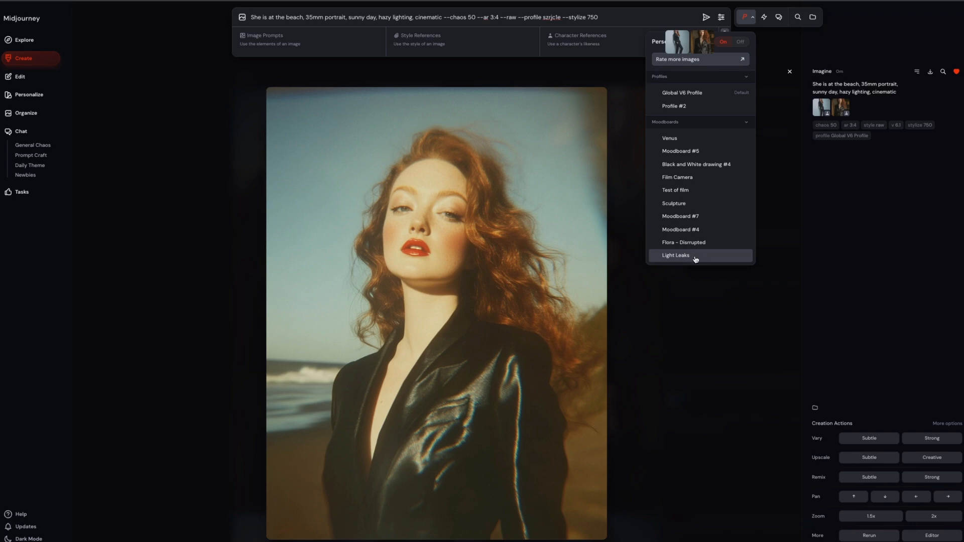
pyautogui.click(688, 178)
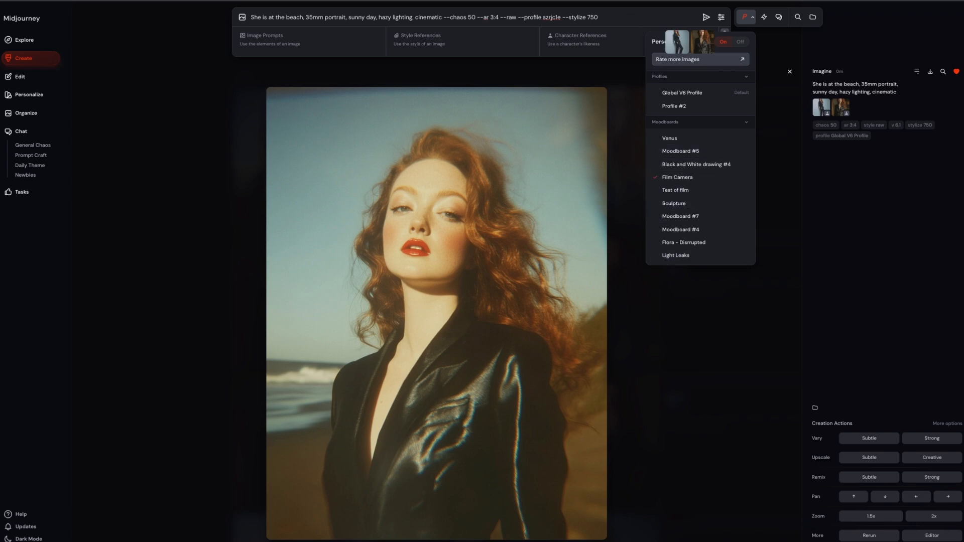
pyautogui.click(577, 16)
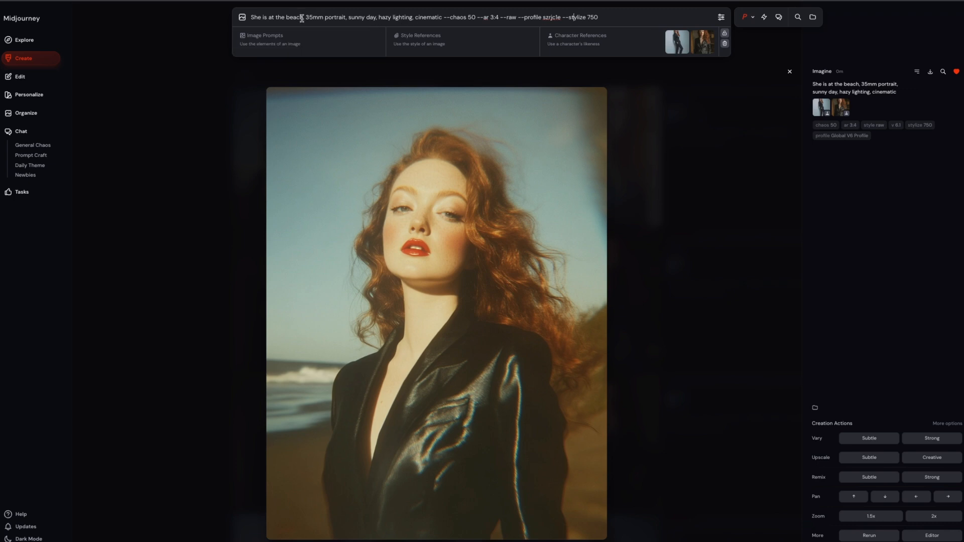
# Step: Set the location in the prompt to "a snowy mountain," in place of the beach
pyautogui.moveTo(303, 18); pyautogui.dragTo(278, 19)
pyautogui.write('a snowy mountain,')
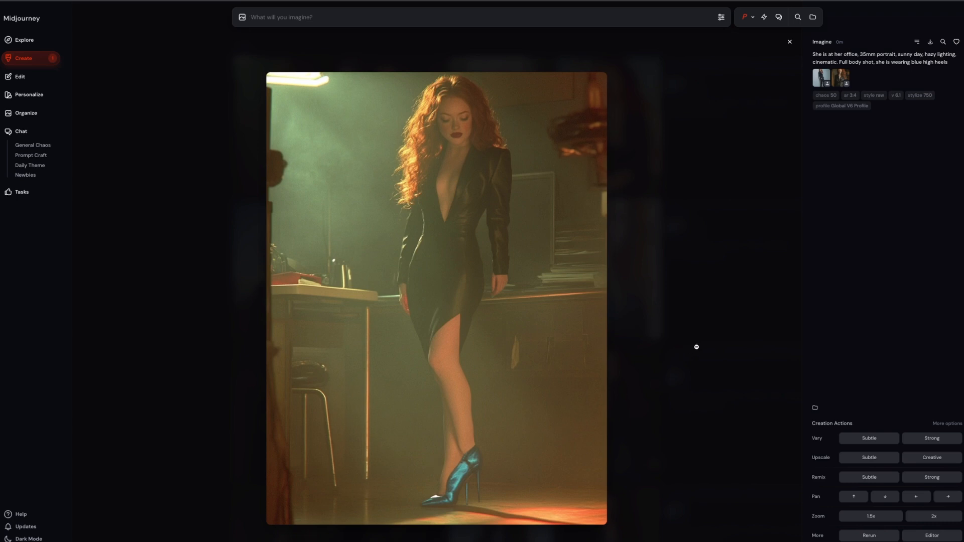
# Step: Like the desk portrait and the sunlit seated portrait from the office results, and run a Subtle upscale on the portrait in front of the windows
pyautogui.click(757, 338)
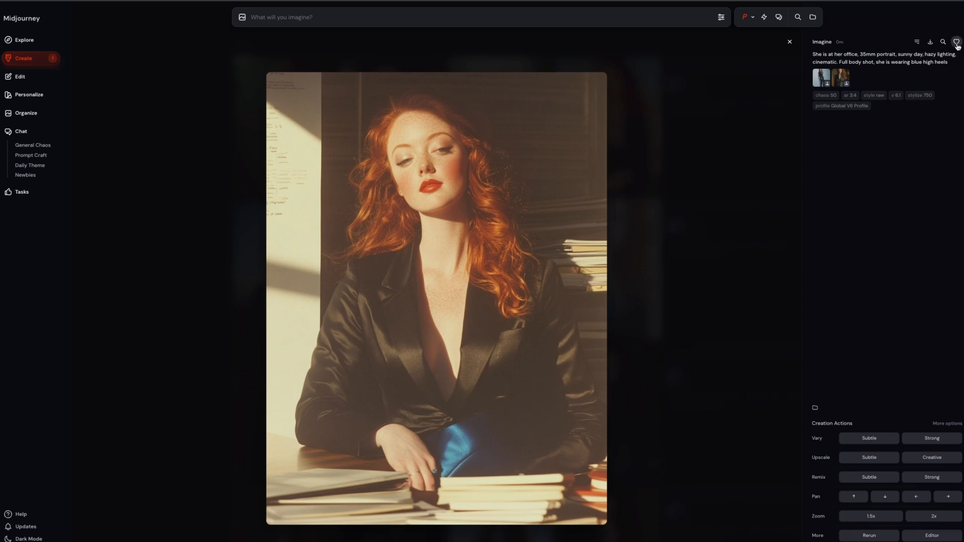
pyautogui.press('Right')
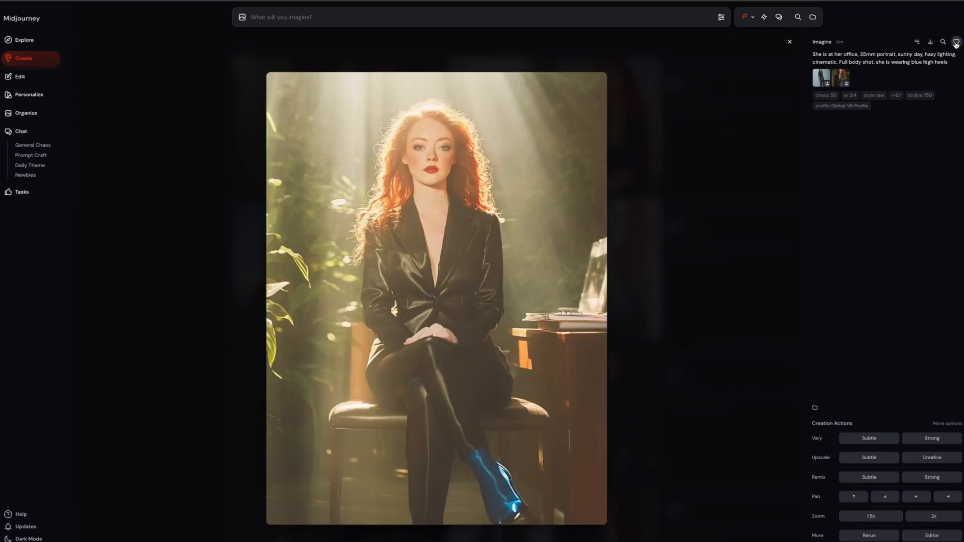
pyautogui.press('Right')
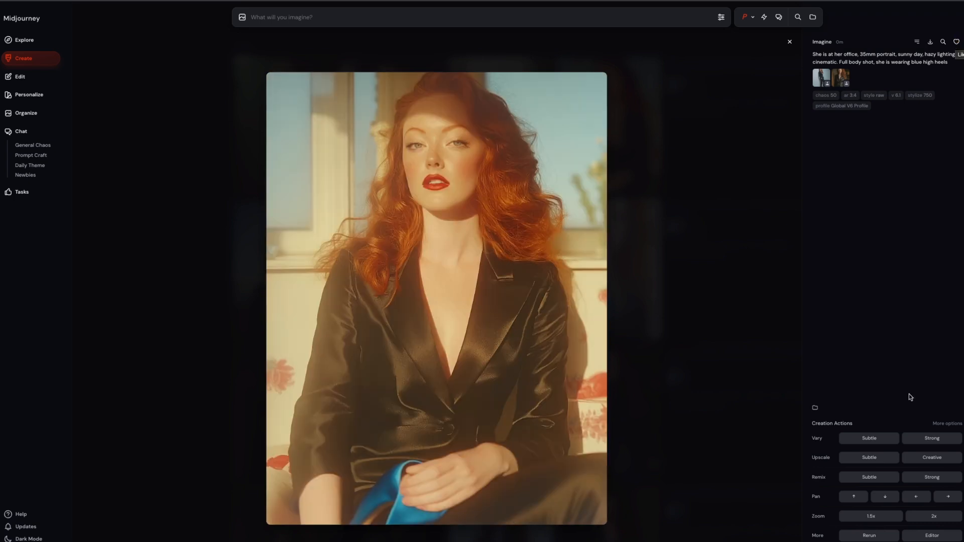
pyautogui.click(876, 459)
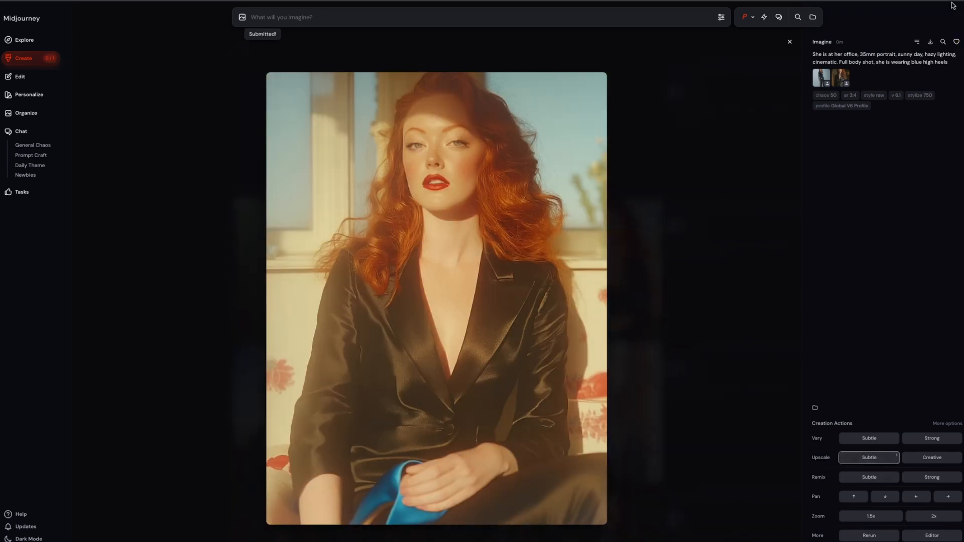
pyautogui.click(955, 44)
pyautogui.press('Left')
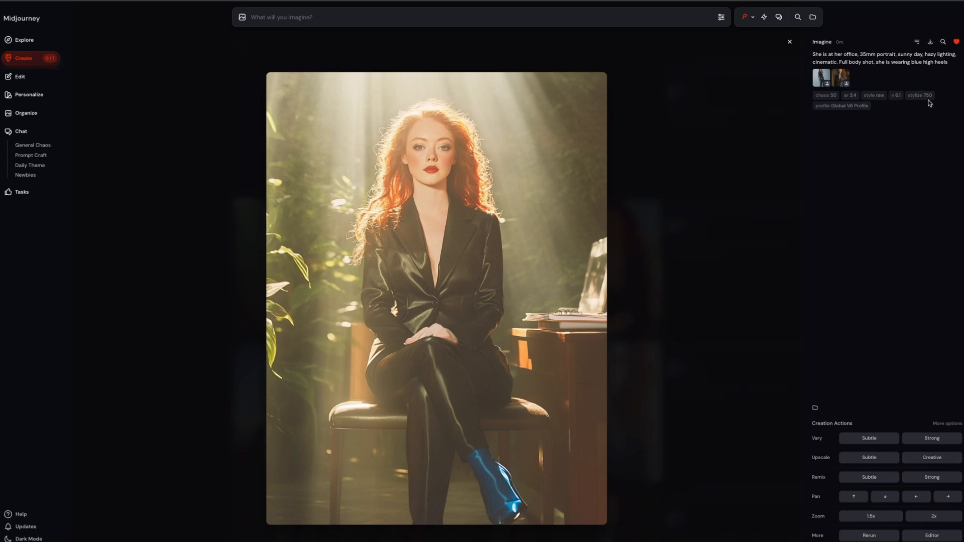
# Step: Zoom out 2x and create Strong variations from the office portrait at the desk with stacked papers
pyautogui.press('Right')
pyautogui.press('Right')
pyautogui.press('Right')
pyautogui.press('Left')
pyautogui.press('Left')
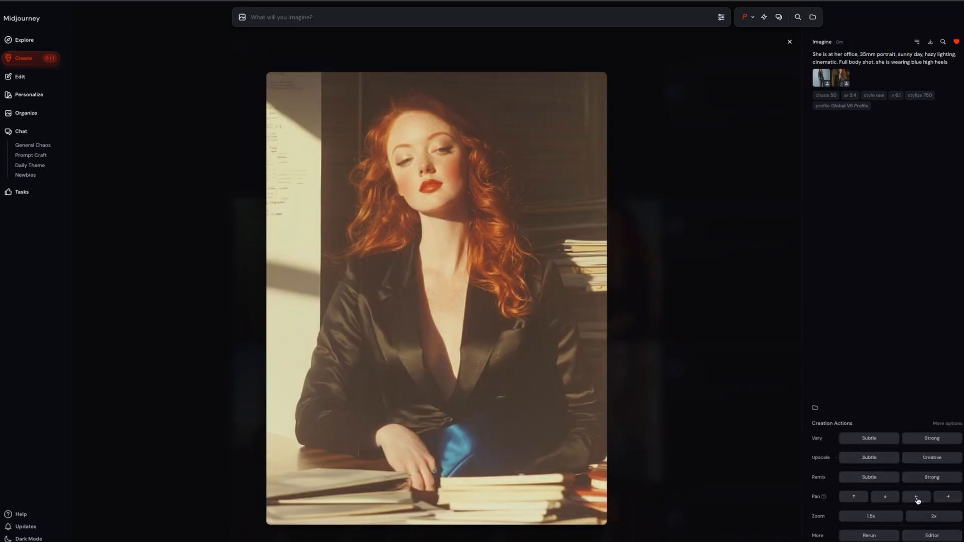
pyautogui.click(928, 520)
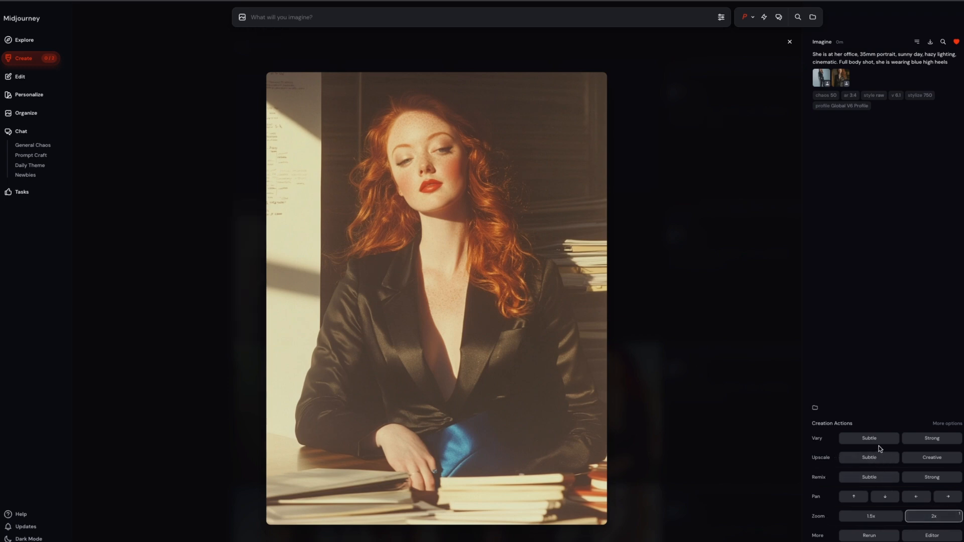
pyautogui.click(932, 439)
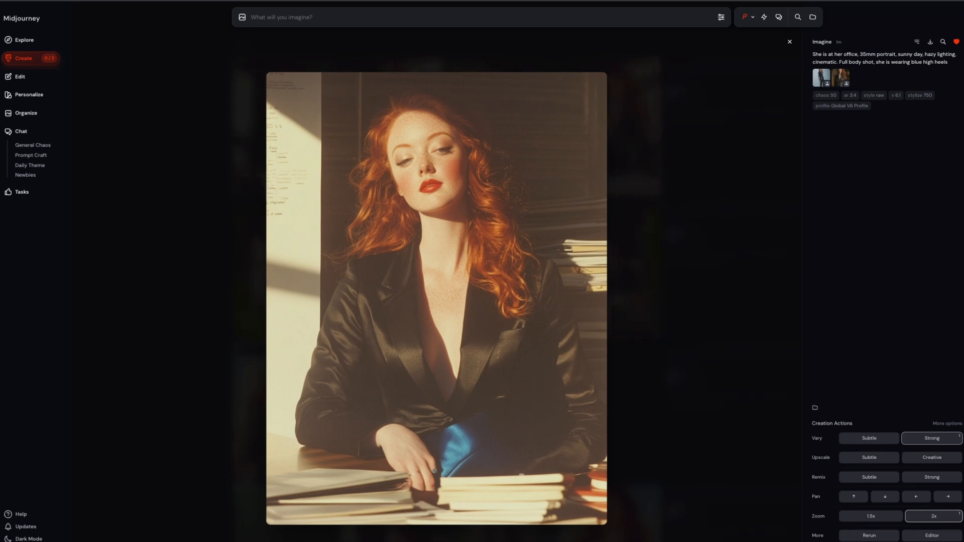
# Step: Examine the office images and the window portrait's upscale for likeness to the character
pyautogui.press('Left')
pyautogui.press('Left')
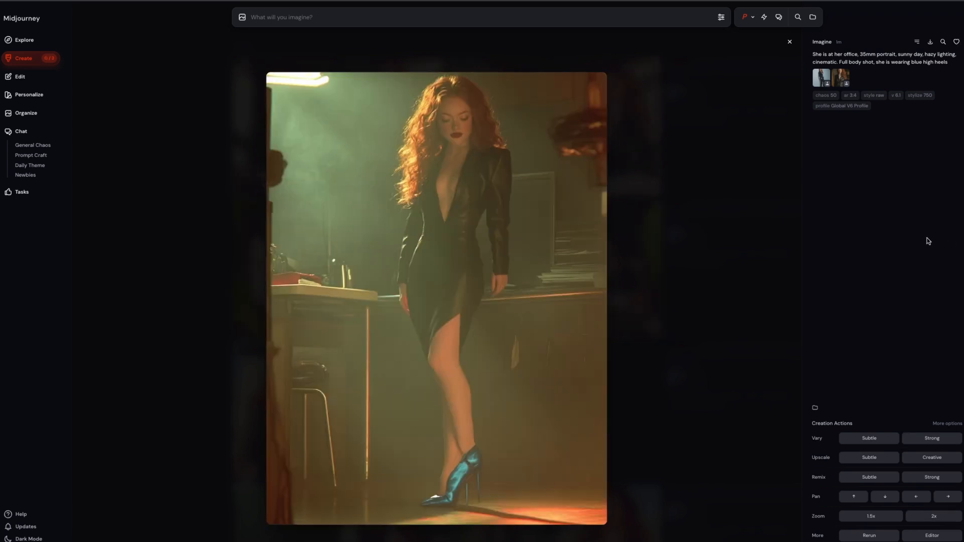
pyautogui.press('Left')
pyautogui.press('Right')
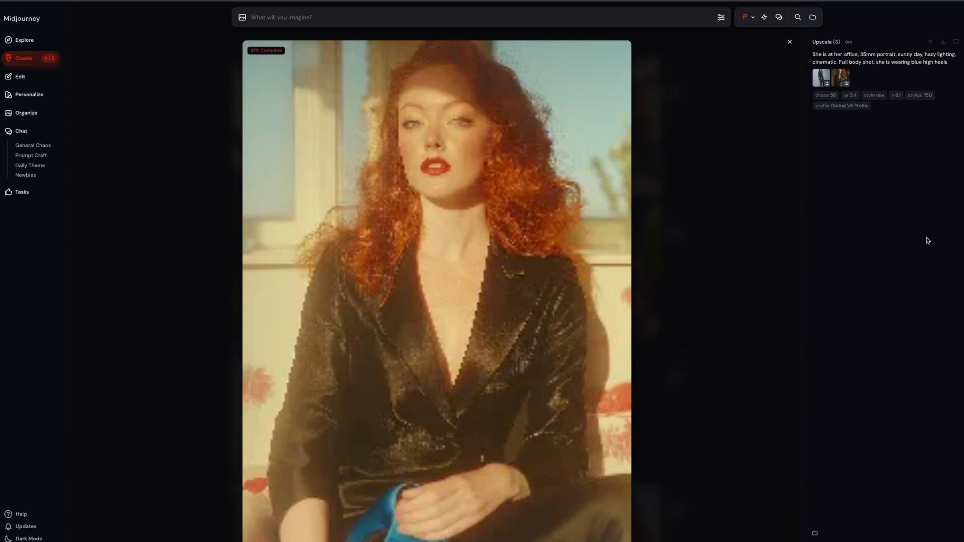
pyautogui.press('Left')
pyautogui.press('Right')
pyautogui.press('Left')
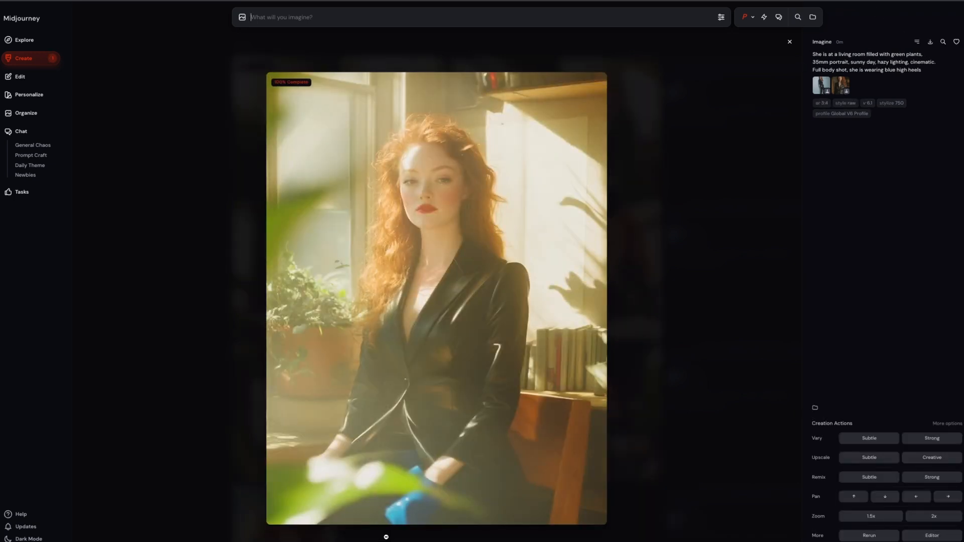
# Step: Compare the portraits in the plant-filled living room with the office variation for consistency of the woman's face, outfit and blue heels
pyautogui.press('Right')
pyautogui.press('Right')
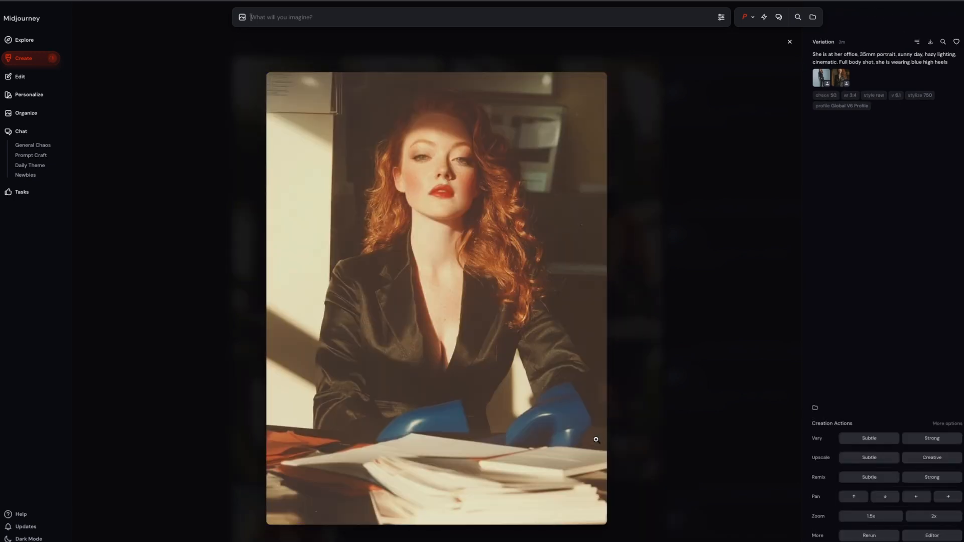
pyautogui.press('Left')
pyautogui.press('Left')
pyautogui.press('Left')
pyautogui.press('Right')
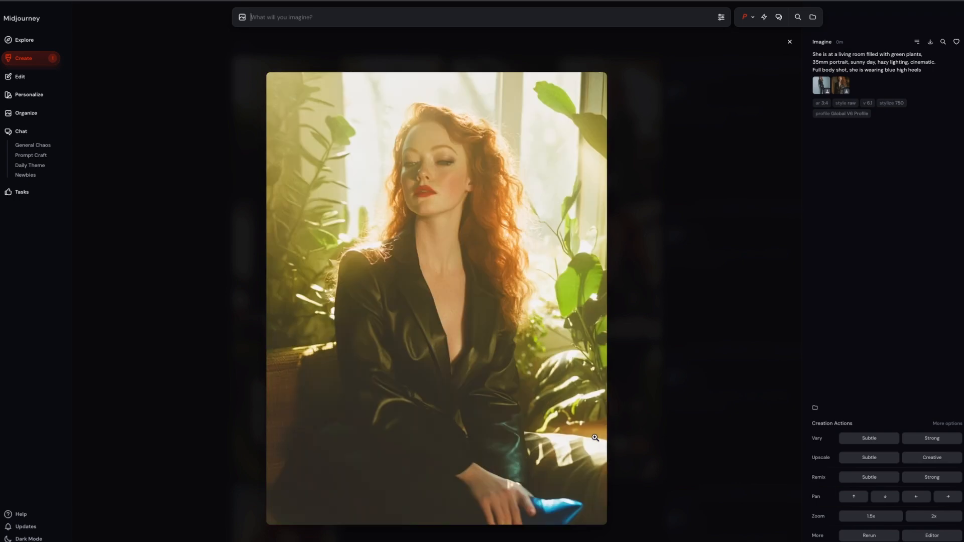
pyautogui.press('Left')
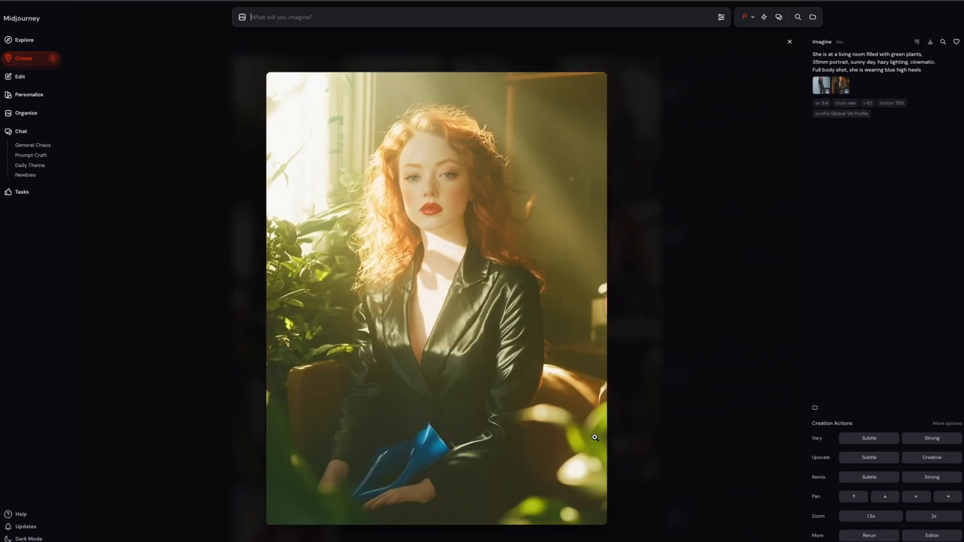
pyautogui.press('Right')
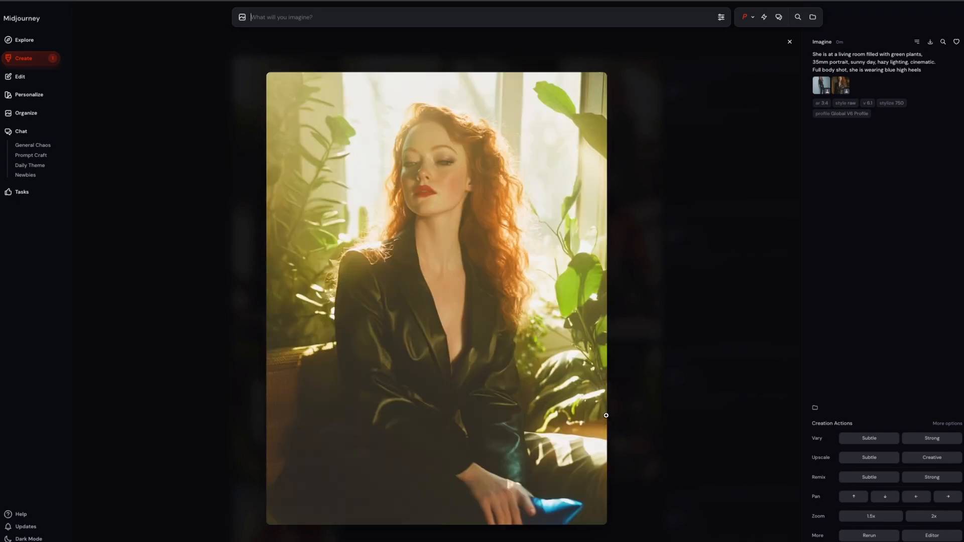
pyautogui.press('Right')
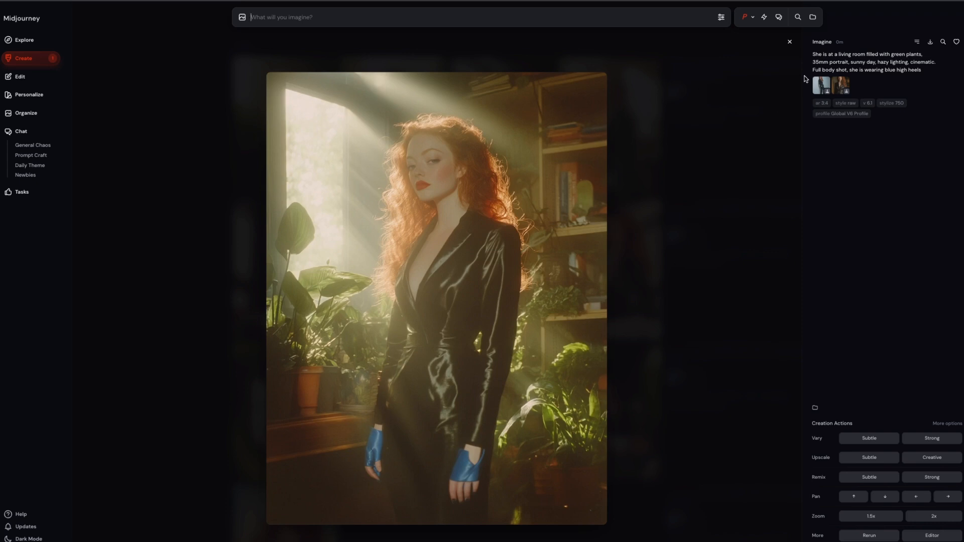
pyautogui.moveTo(878, 72)
pyautogui.press('Right')
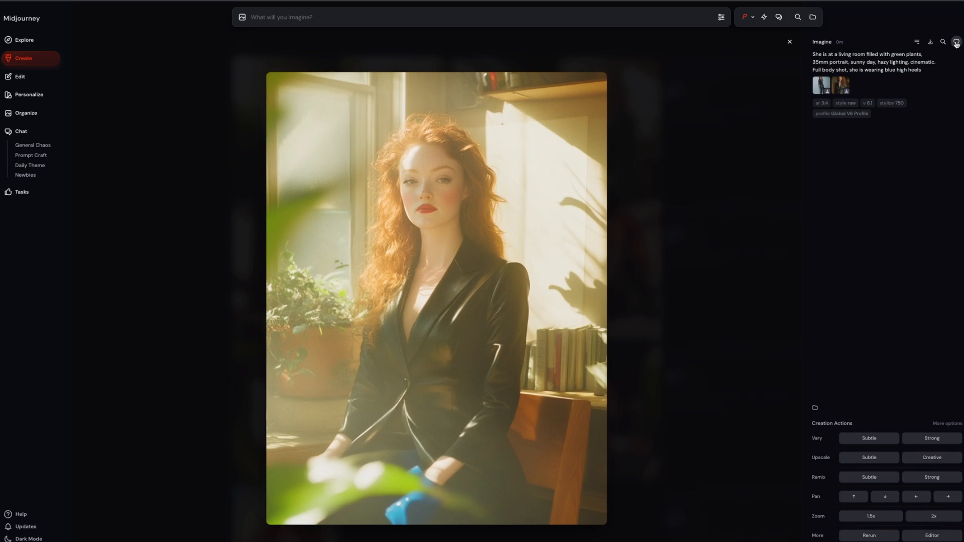
# Step: Like the standing living-room portrait beside the bookshelves and run a Creative upscale on it
pyautogui.press('Right')
pyautogui.click(957, 43)
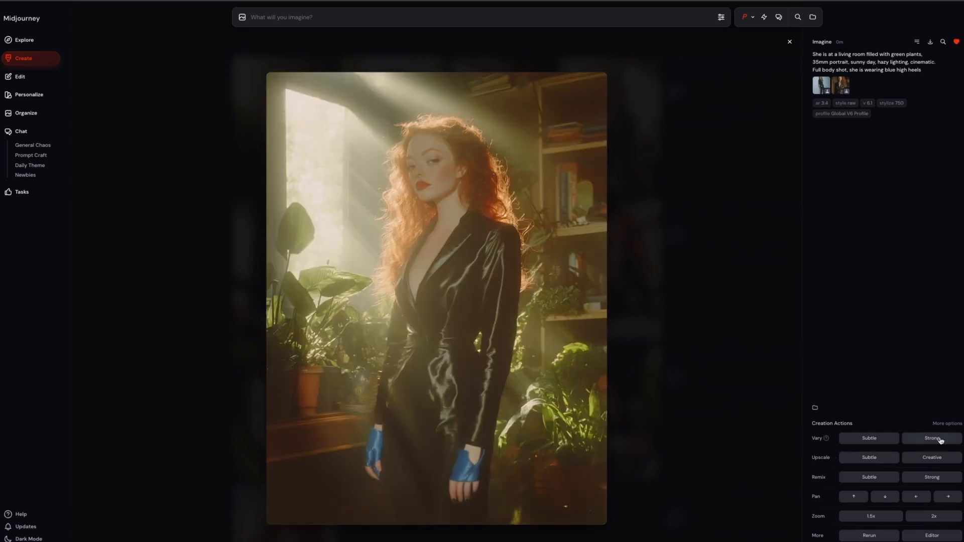
pyautogui.click(928, 459)
# Step: Create Subtle variations of the living-room portrait of the woman seated in the brown armchair
pyautogui.press('Right')
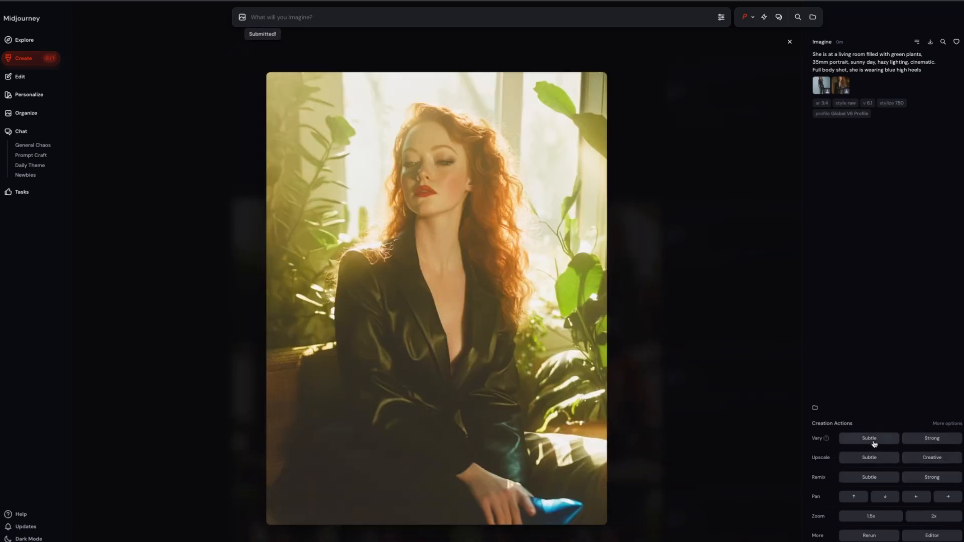
pyautogui.press('Right')
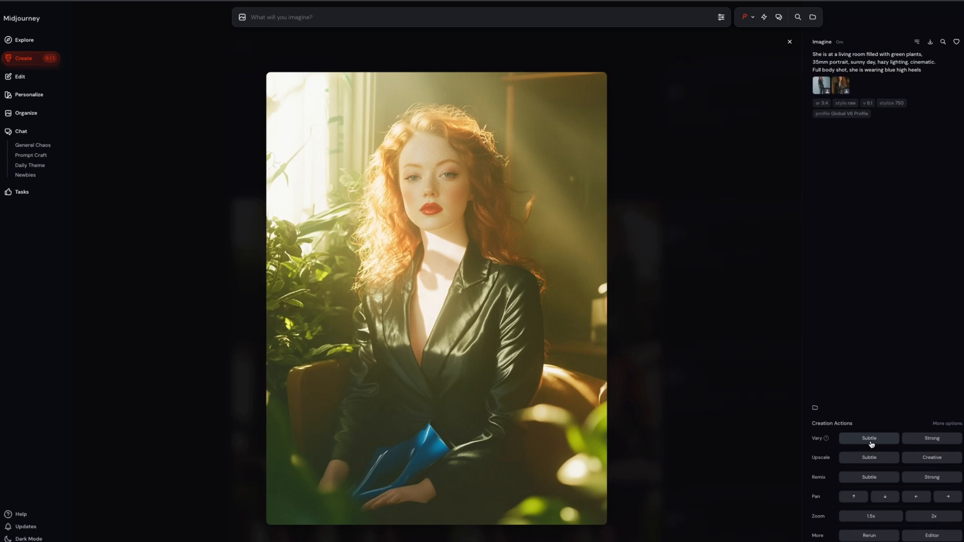
pyautogui.click(871, 443)
pyautogui.press('Left')
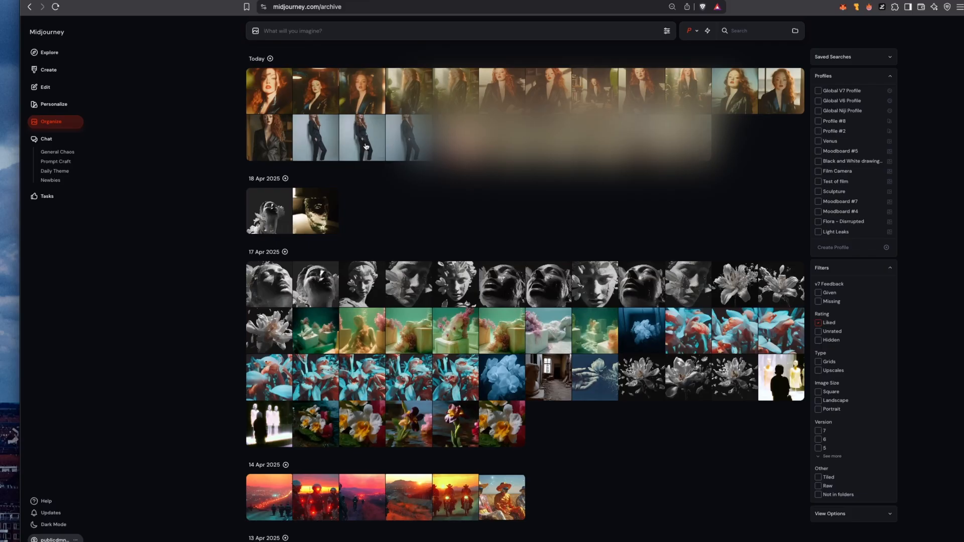
# Step: Select the woman's full-body pale-wall images among today's liked images in the archive
pyautogui.click(408, 140)
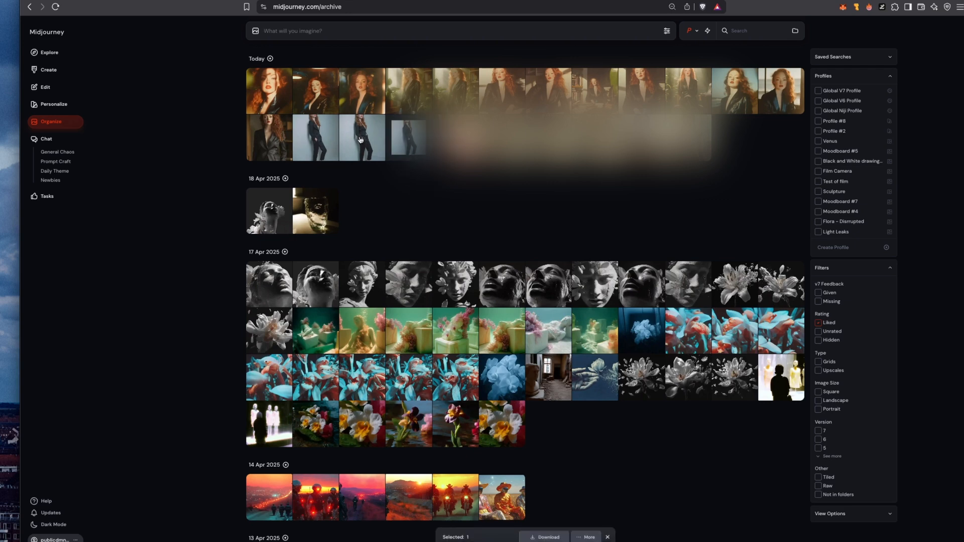
pyautogui.click(361, 139)
pyautogui.press('Escape')
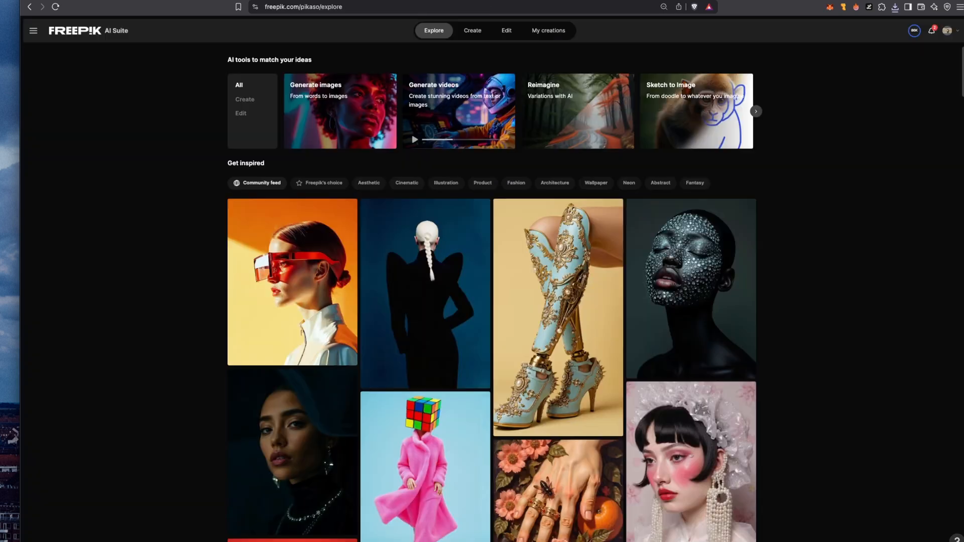
# Step: Switch to the Freepik AI Suite image generator and start a new custom character named Isabella with gender Female
pyautogui.click(466, 30)
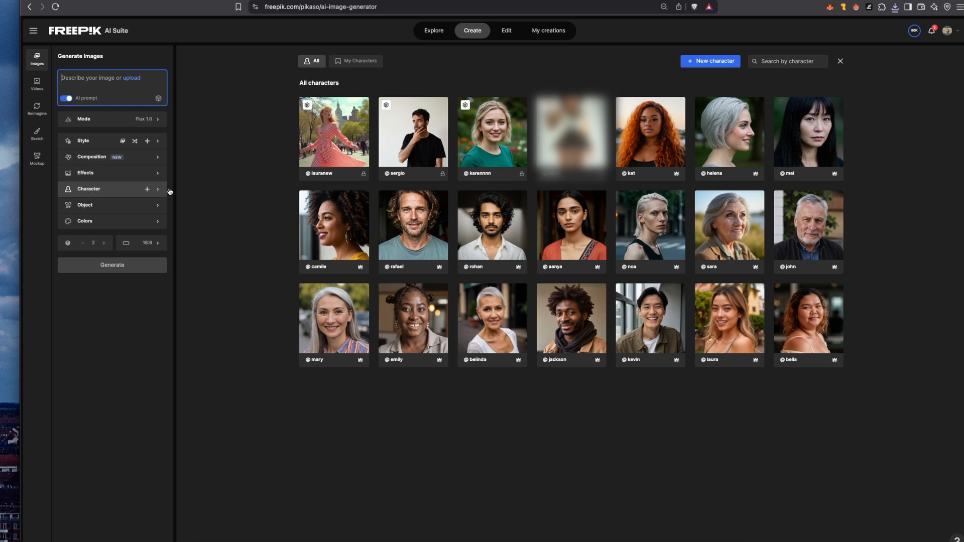
pyautogui.click(699, 64)
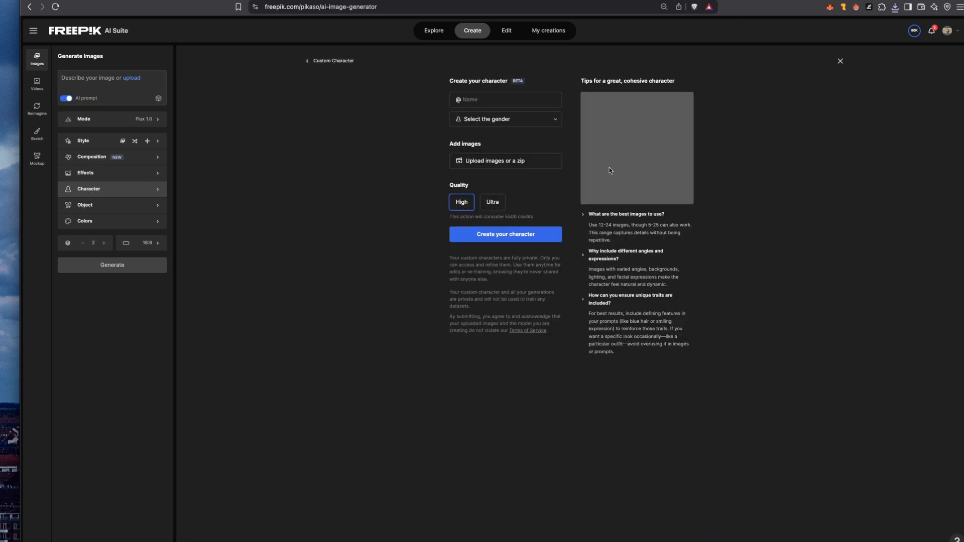
pyautogui.click(506, 100)
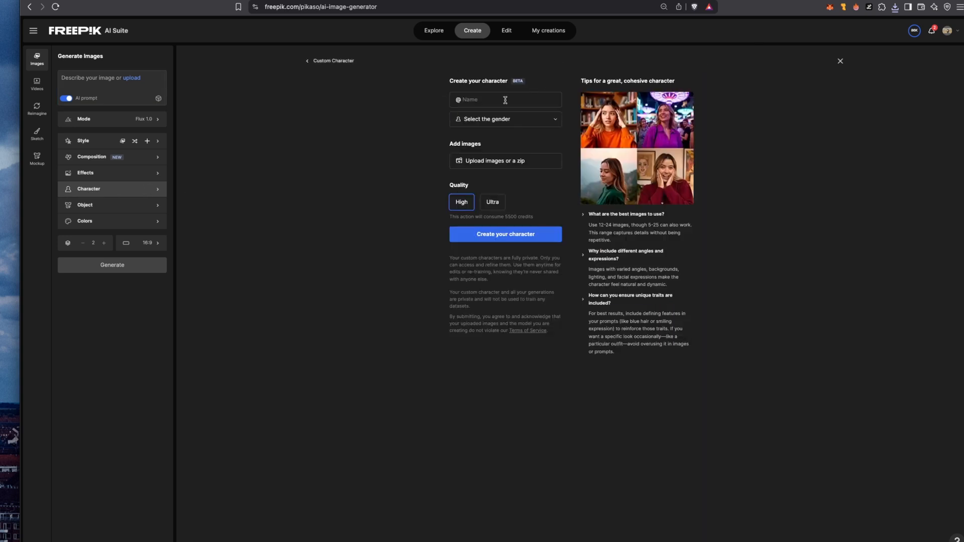
pyautogui.write('Isabella')
pyautogui.click(486, 119)
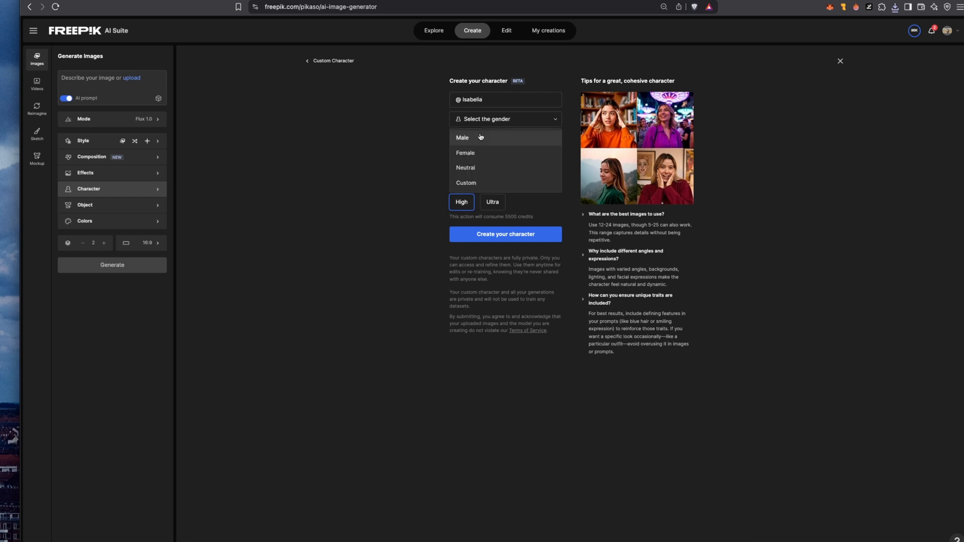
pyautogui.click(478, 153)
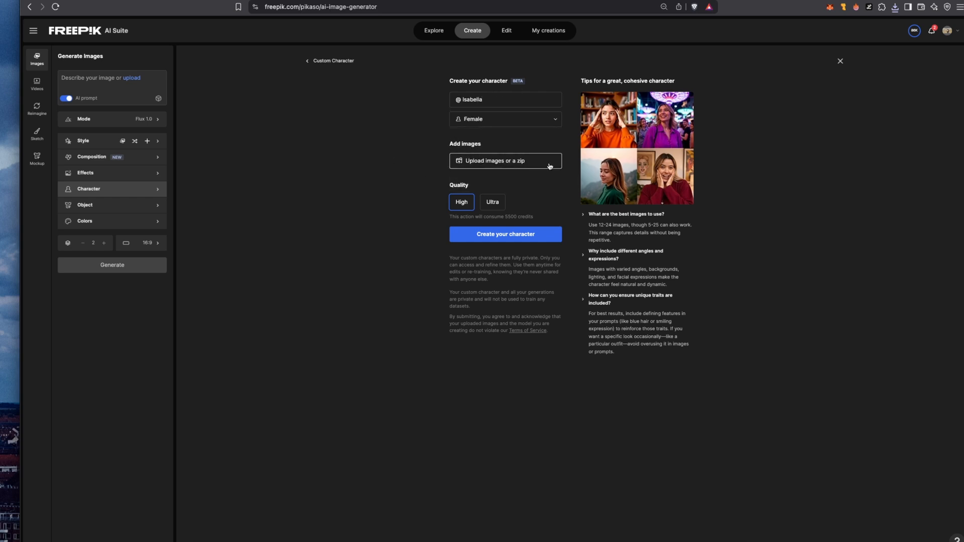
# Step: Upload midjourney_session_2025-4-21_[0-16].zip from the Lora Freepik _ Isabella folder as the training images and create the character
pyautogui.click(505, 161)
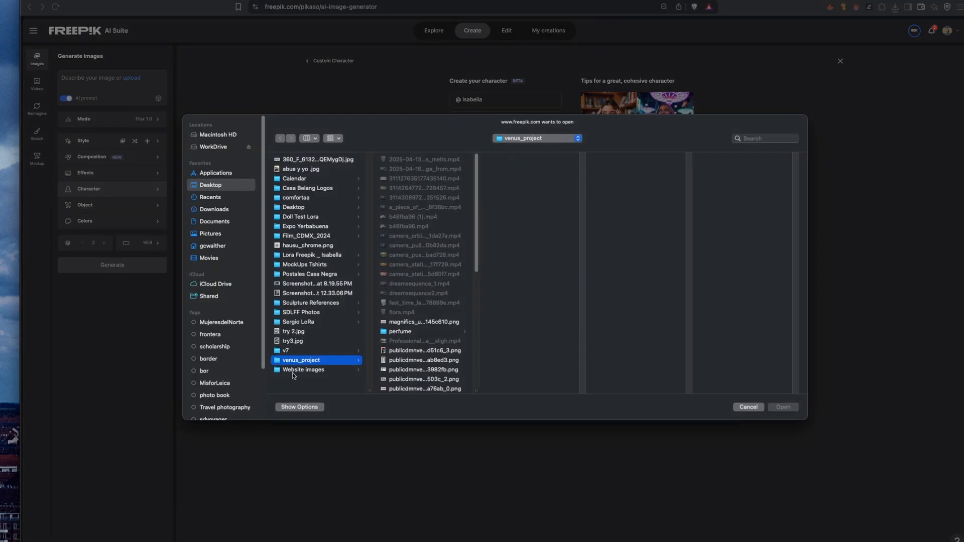
pyautogui.click(306, 254)
pyautogui.click(424, 160)
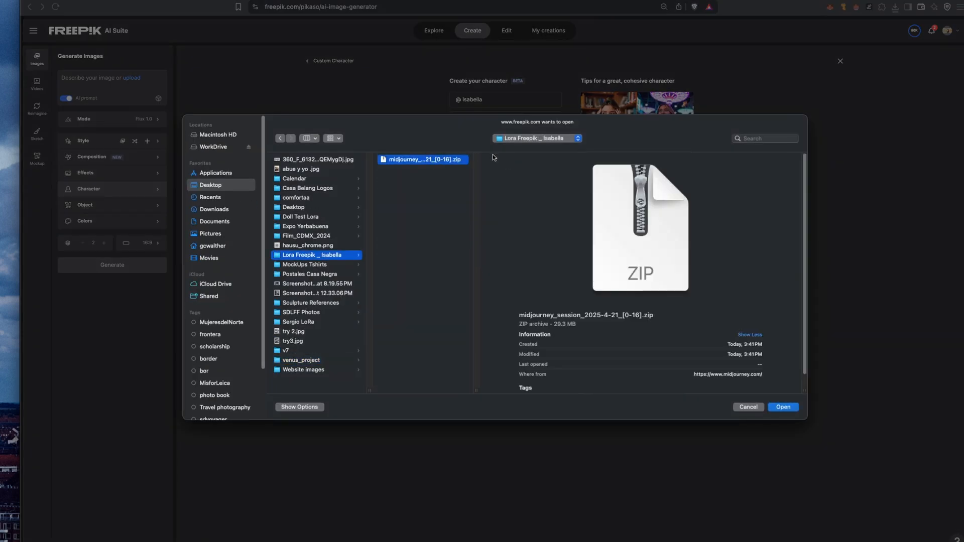
pyautogui.press('Return')
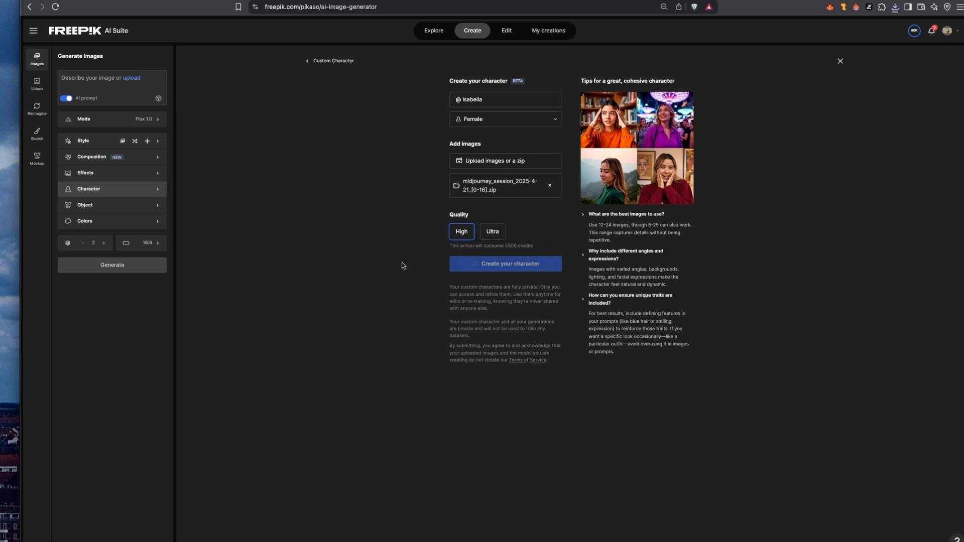
pyautogui.click(494, 231)
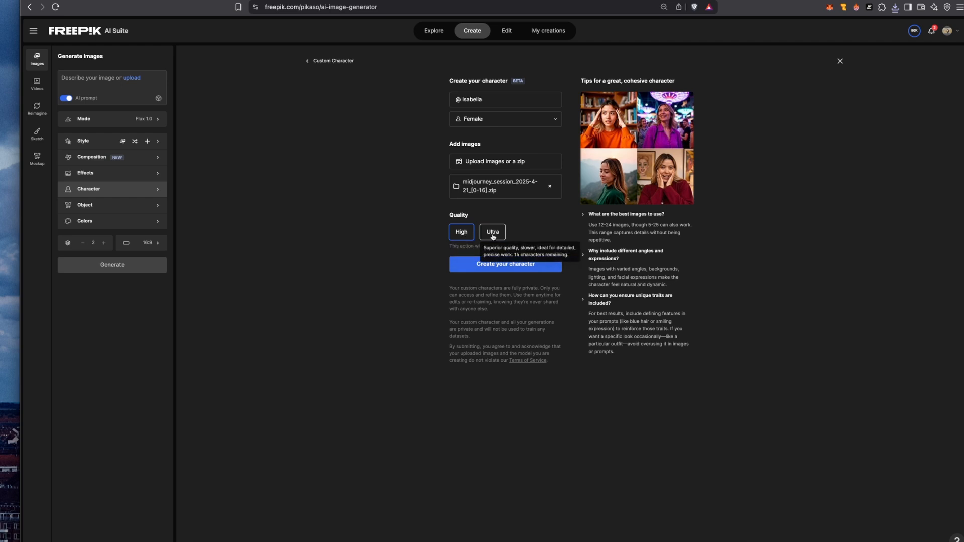
pyautogui.click(488, 267)
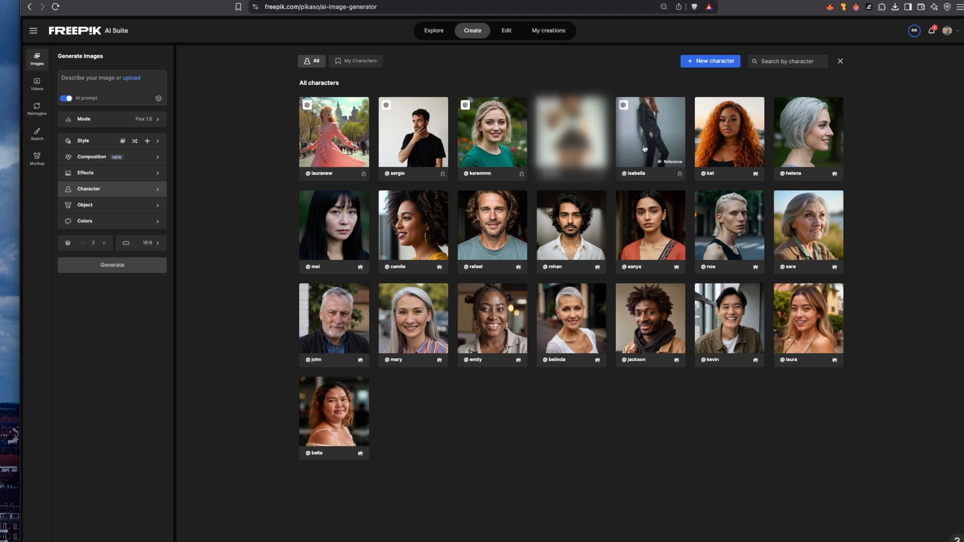
pyautogui.click(88, 77)
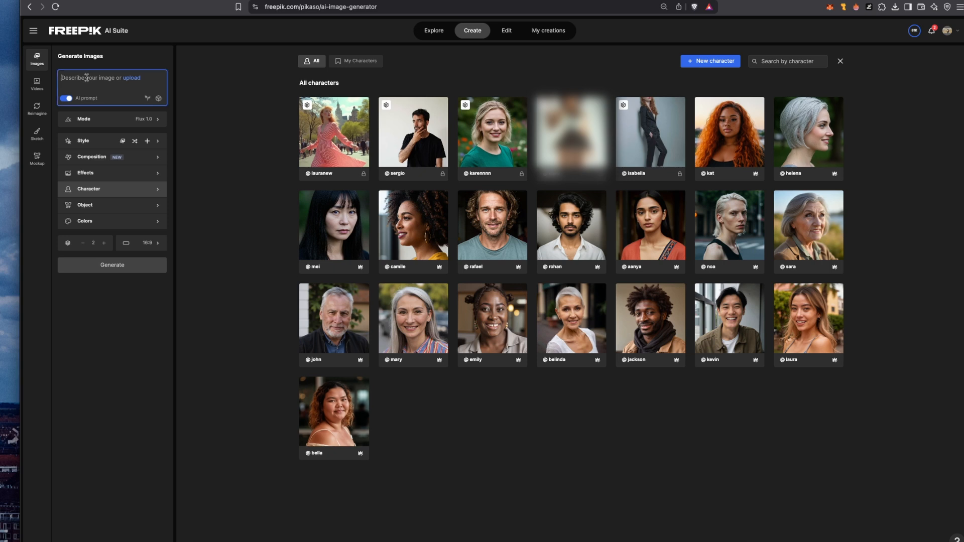
pyautogui.write('@')
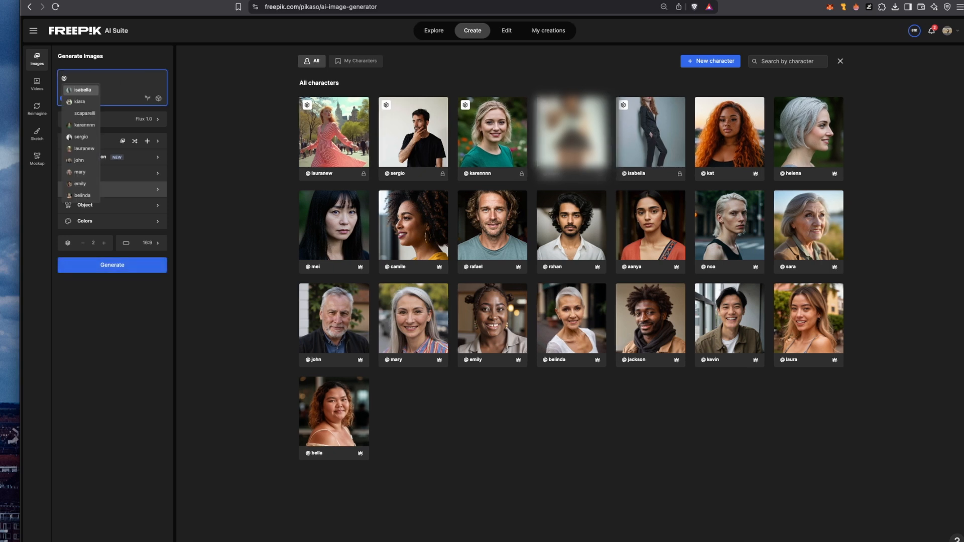
pyautogui.write('isabella')
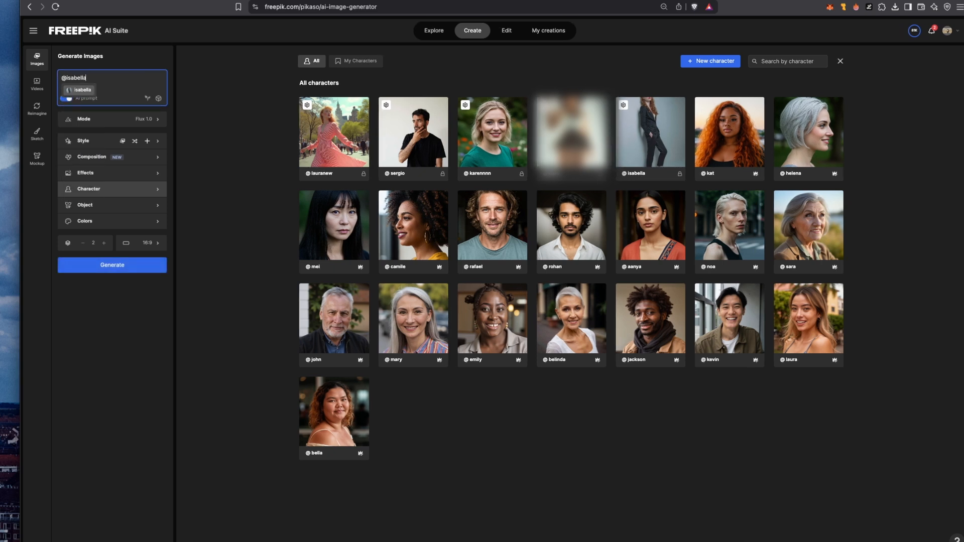
pyautogui.click(85, 91)
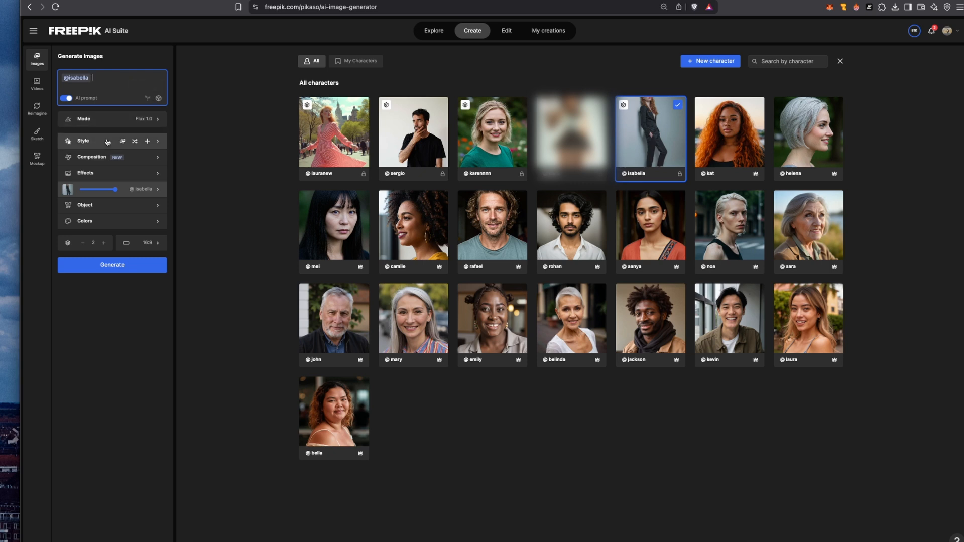
# Step: Set the character strength to 90% and generate two images with "has red hair and blue yes, she is walking down the street in New York City, sunny day."
pyautogui.click(116, 190)
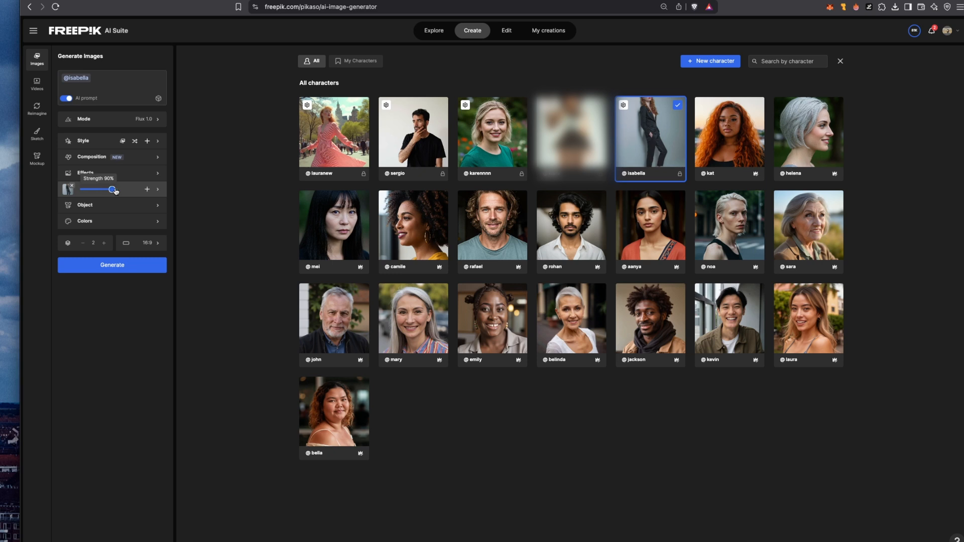
pyautogui.moveTo(117, 191); pyautogui.dragTo(114, 191)
pyautogui.click(131, 77)
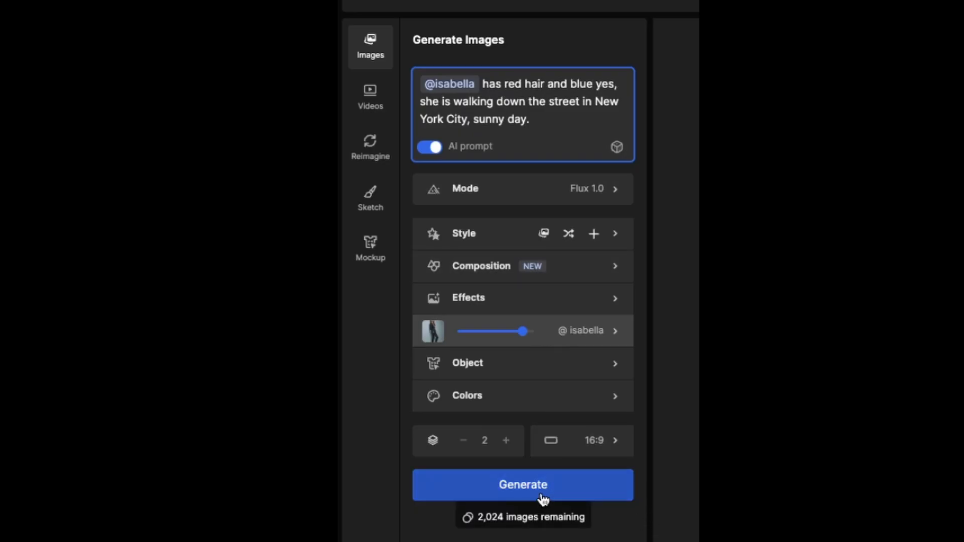
pyautogui.click(542, 495)
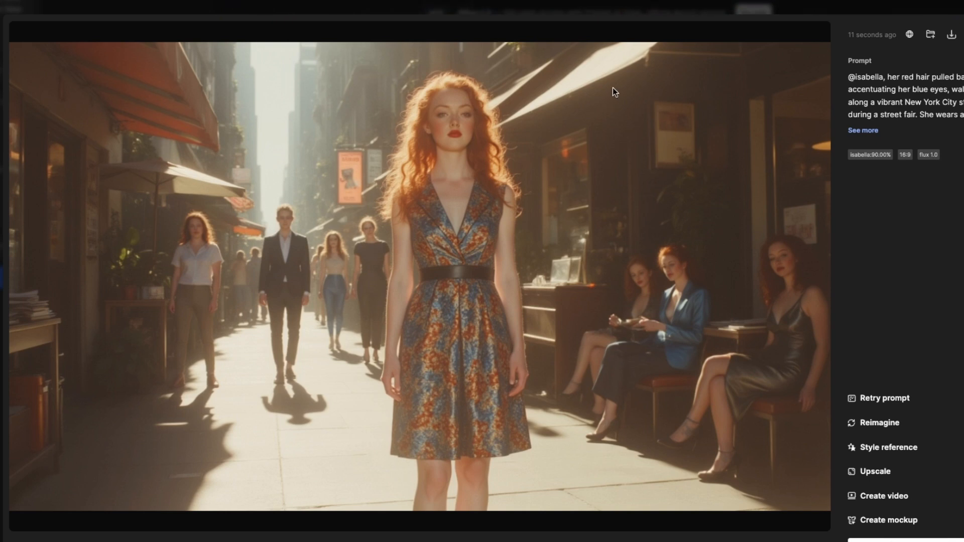
# Step: Compare the generated New York street and nightclub images of Isabella in the enlarged preview, checking her face for consistency
pyautogui.press('Right')
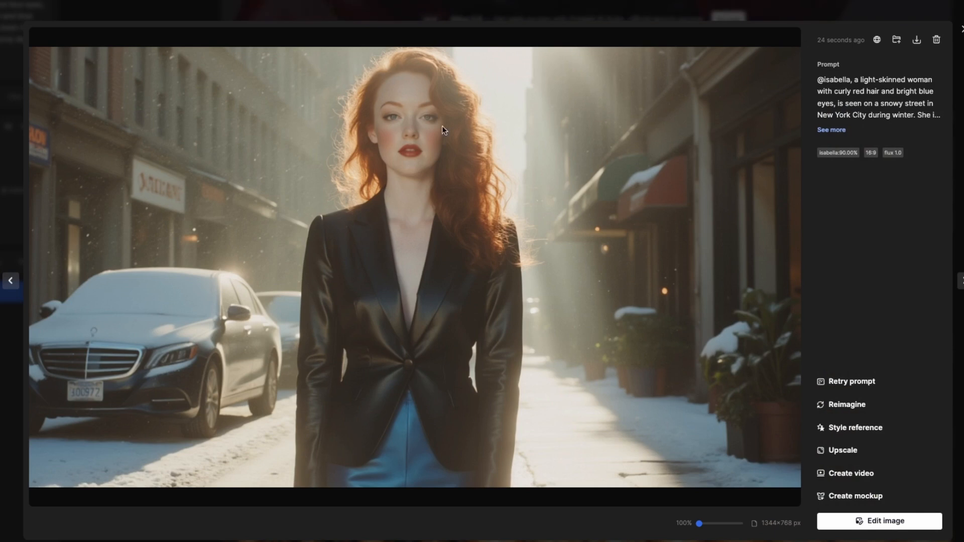
pyautogui.press('Left')
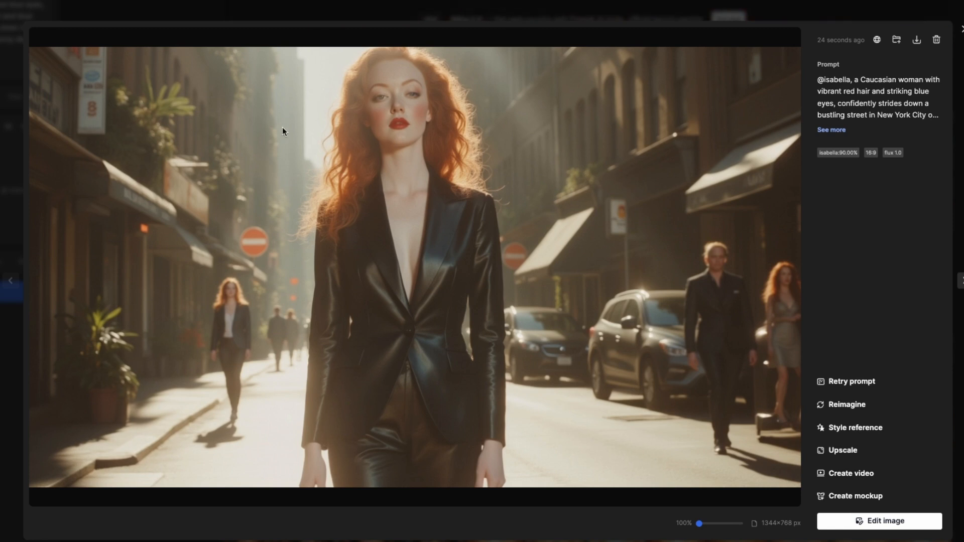
pyautogui.press('Right')
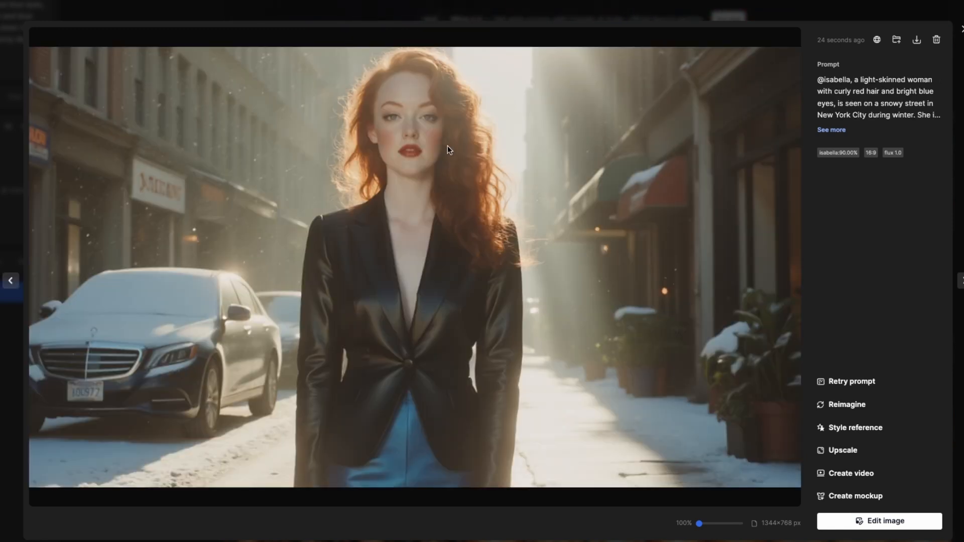
pyautogui.press('Right')
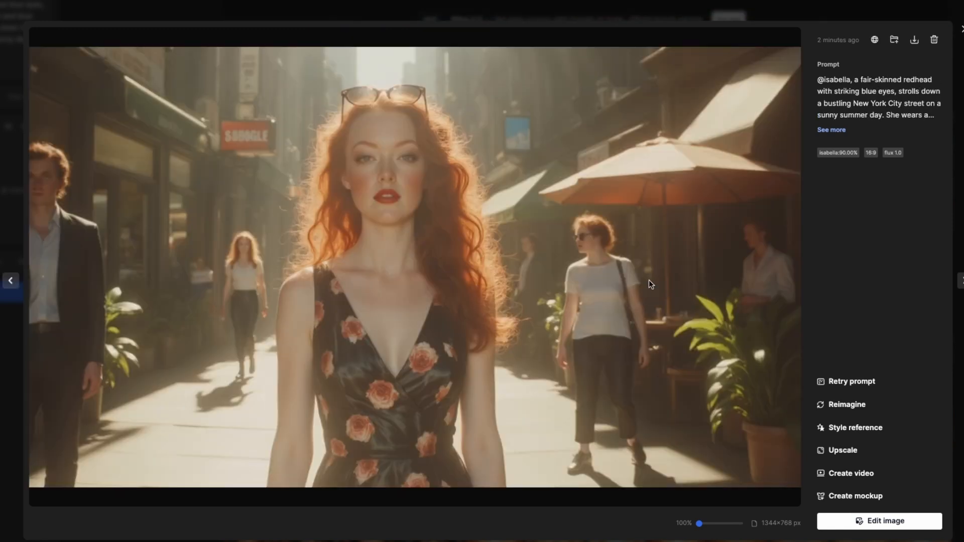
pyautogui.press('Right')
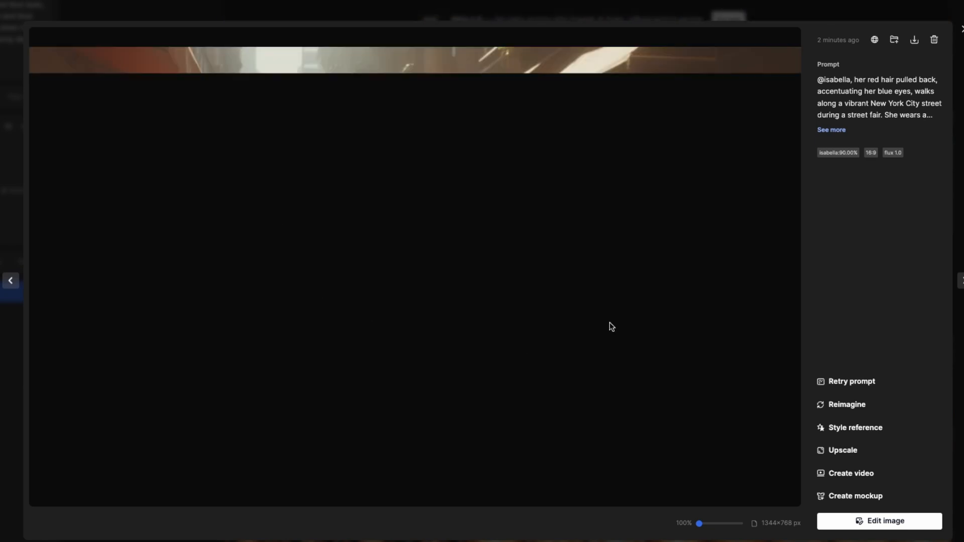
pyautogui.press('Right')
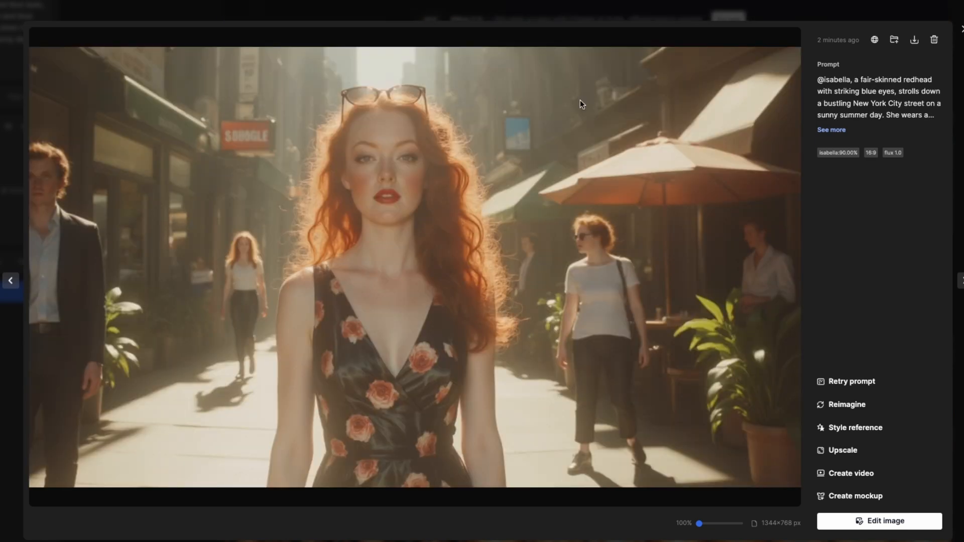
pyautogui.press('Right')
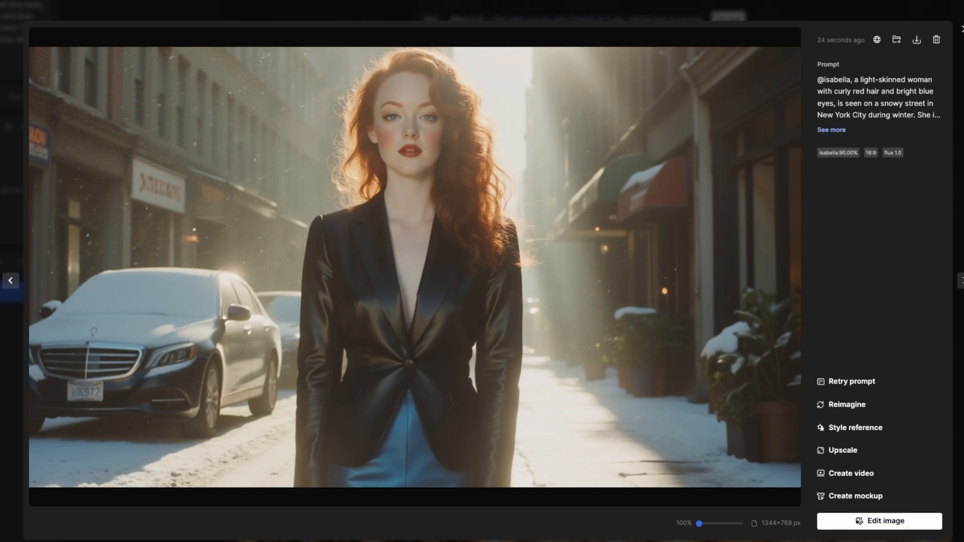
pyautogui.press('Right')
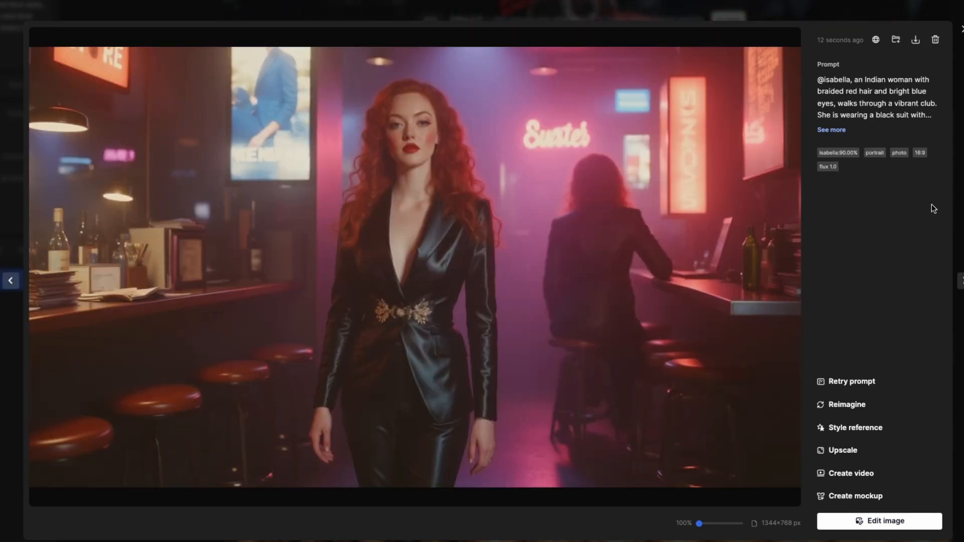
pyautogui.press('Right')
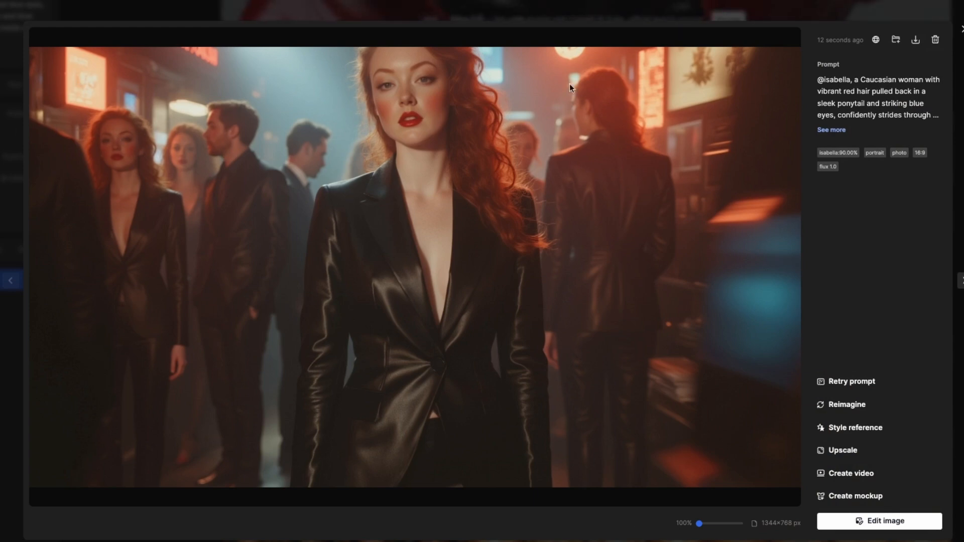
pyautogui.press('Right')
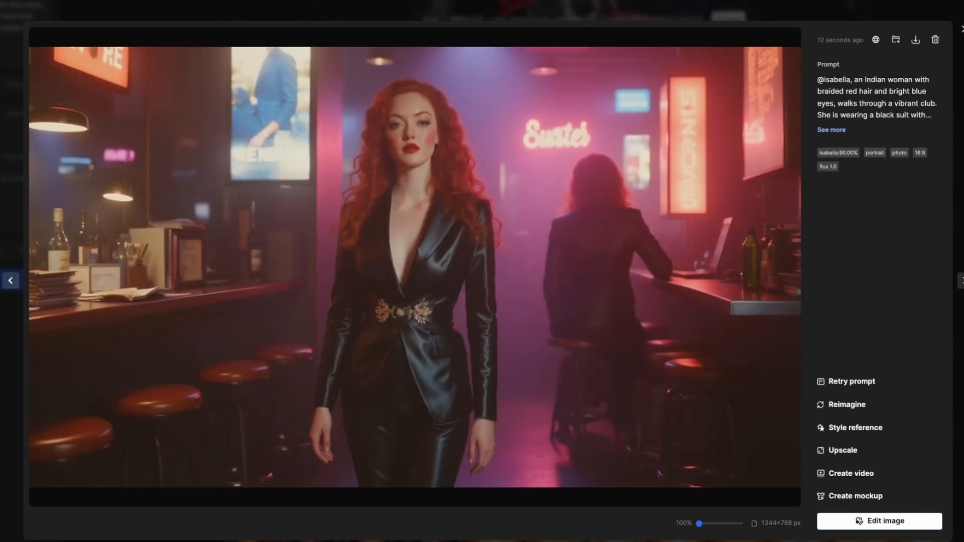
pyautogui.press('Right')
pyautogui.press('Left')
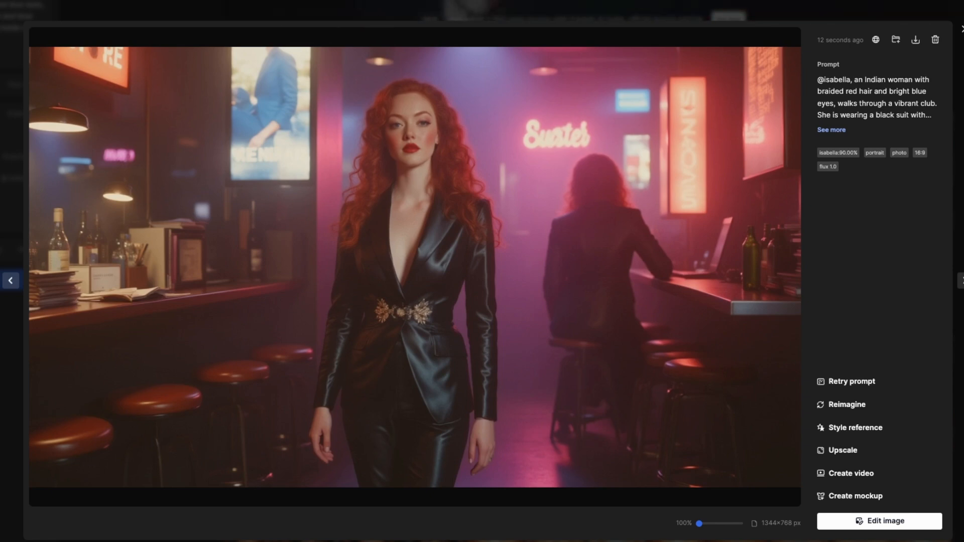
pyautogui.press('Right')
pyautogui.press('Right')
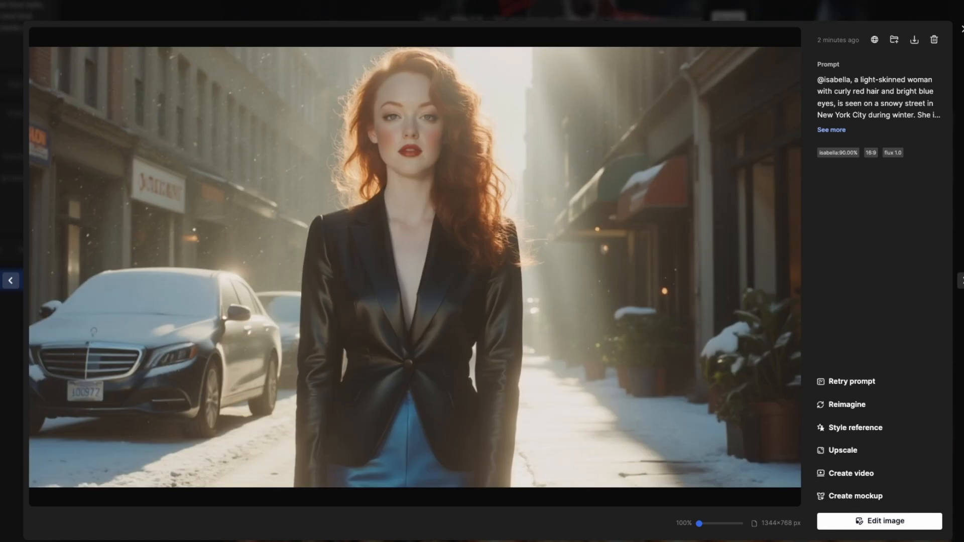
pyautogui.press('Right')
pyautogui.press('Right')
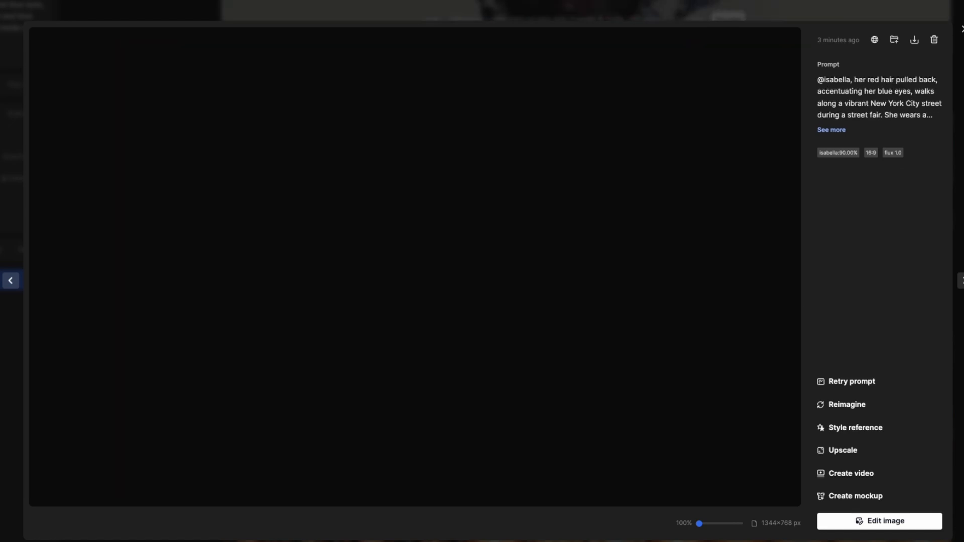
pyautogui.press('Right')
pyautogui.press('Right')
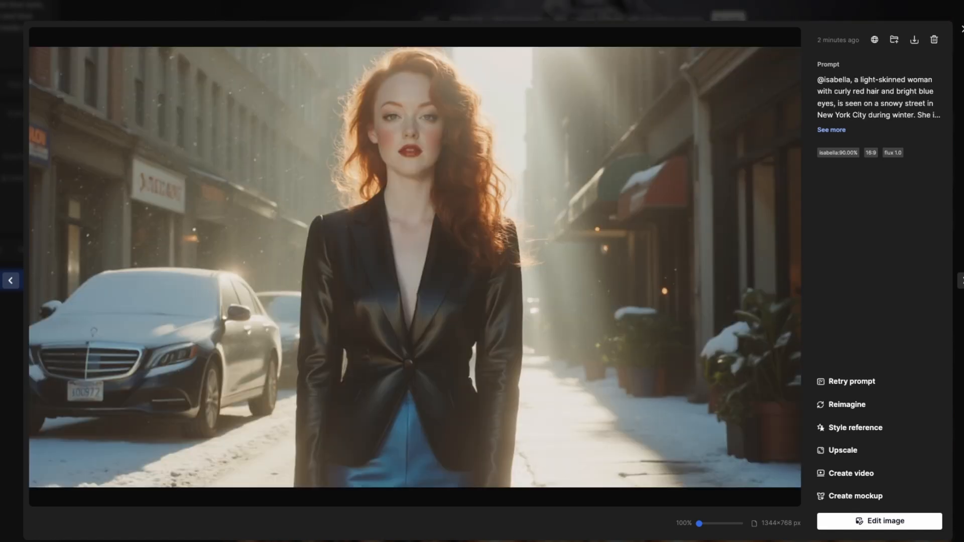
pyautogui.press('Right')
pyautogui.press('Right')
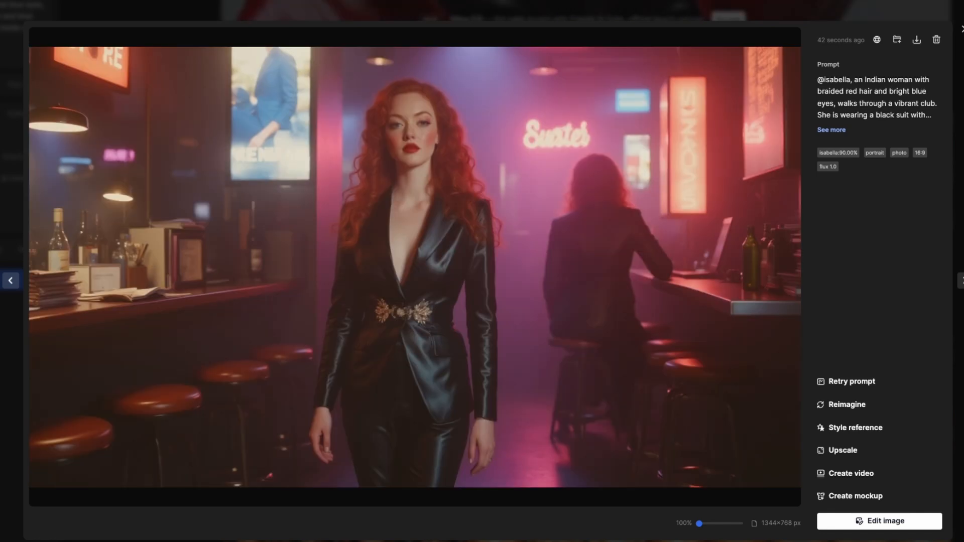
pyautogui.press('Right')
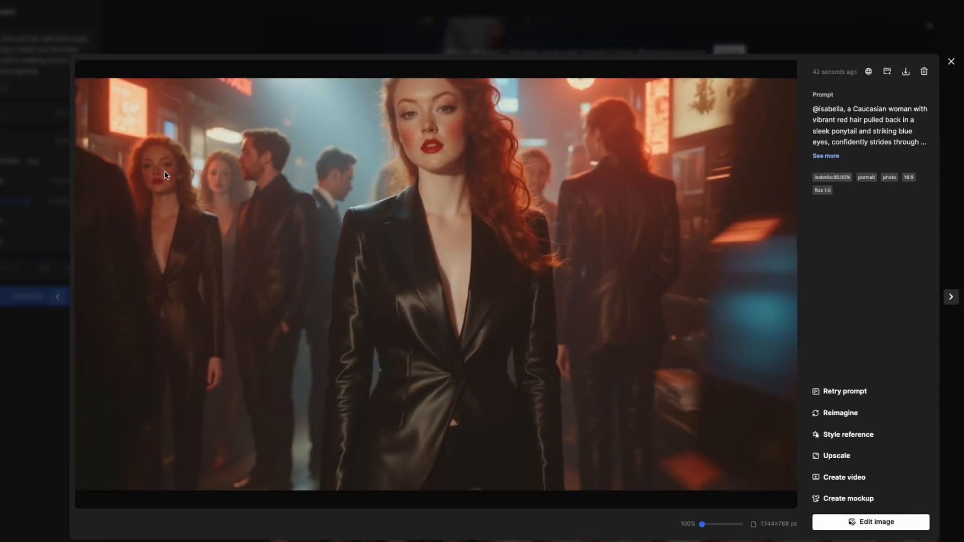
# Step: Erase the two women in the left background of the crowded nightclub image and save the variant with a dark-coated figure beside the man
pyautogui.click(856, 525)
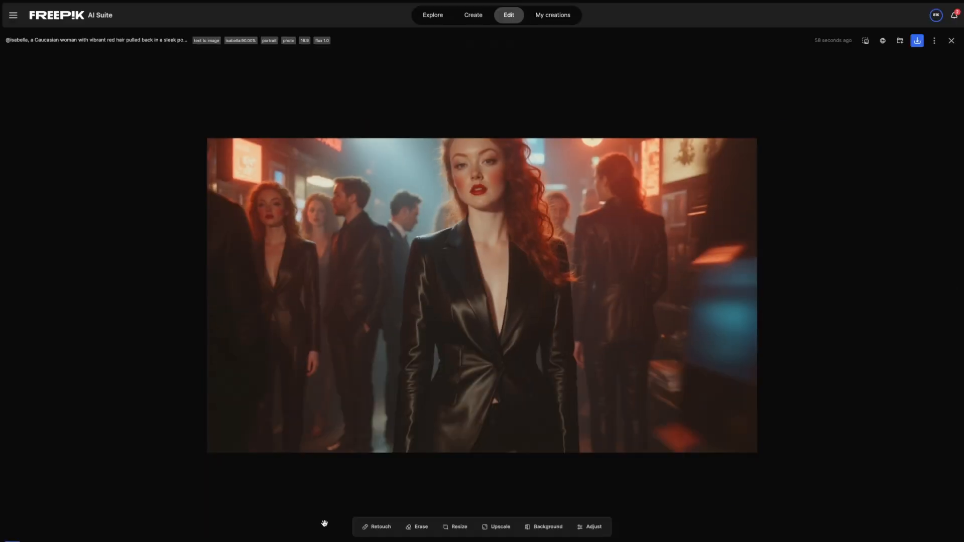
pyautogui.click(409, 541)
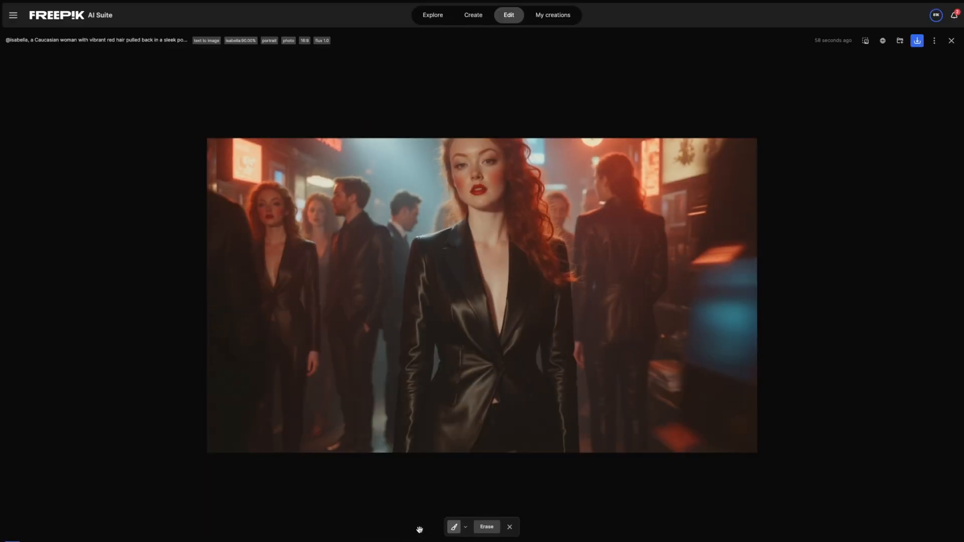
pyautogui.moveTo(269, 200)
pyautogui.mouseDown()
pyautogui.moveTo(290, 260)
pyautogui.moveTo(266, 207)
pyautogui.moveTo(285, 251)
pyautogui.moveTo(299, 211)
pyautogui.moveTo(344, 191)
pyautogui.moveTo(312, 212)
pyautogui.moveTo(312, 237)
pyautogui.moveTo(357, 205)
pyautogui.mouseUp()
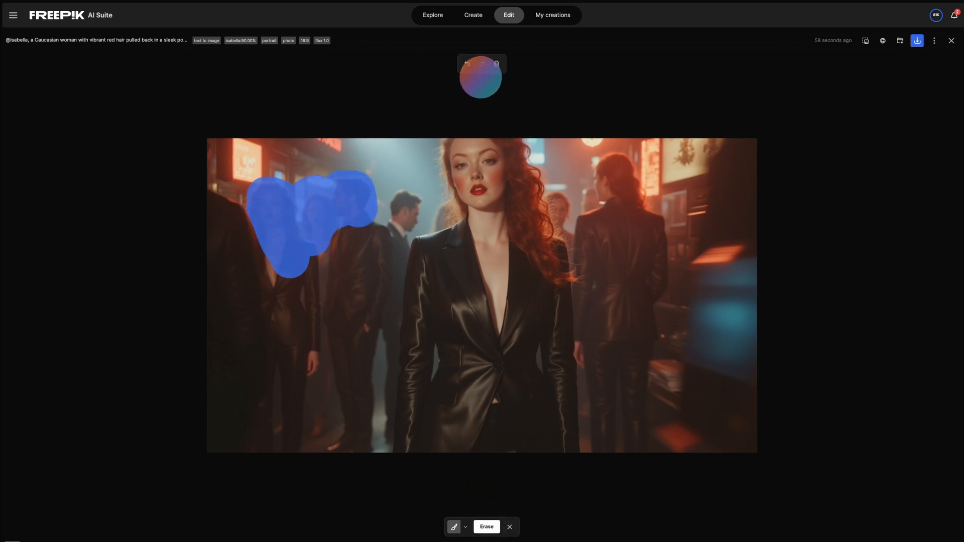
pyautogui.click(467, 63)
pyautogui.moveTo(282, 196)
pyautogui.mouseDown()
pyautogui.moveTo(263, 189)
pyautogui.moveTo(283, 211)
pyautogui.moveTo(280, 221)
pyautogui.moveTo(279, 207)
pyautogui.moveTo(307, 202)
pyautogui.moveTo(315, 241)
pyautogui.moveTo(308, 445)
pyautogui.moveTo(290, 426)
pyautogui.moveTo(274, 190)
pyautogui.moveTo(279, 248)
pyautogui.mouseUp()
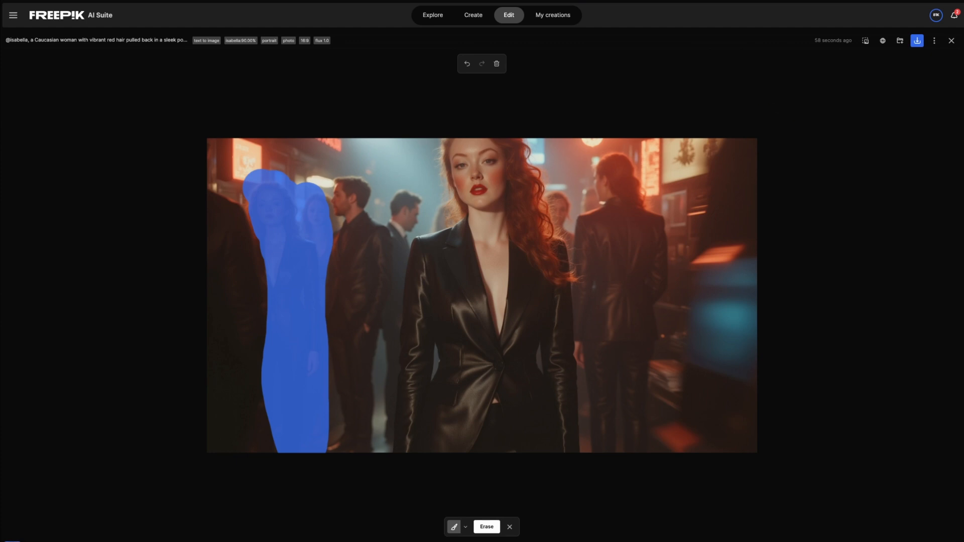
pyautogui.click(487, 527)
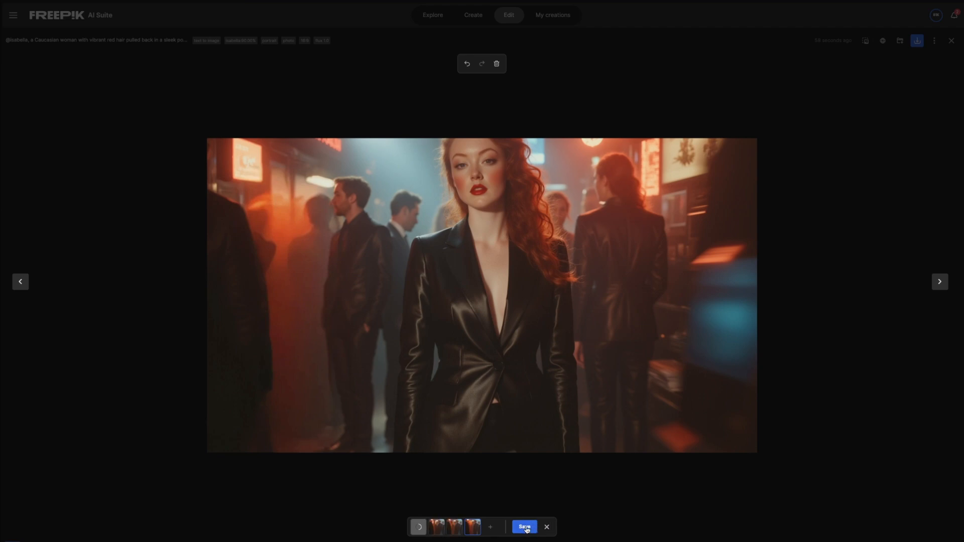
pyautogui.click(456, 525)
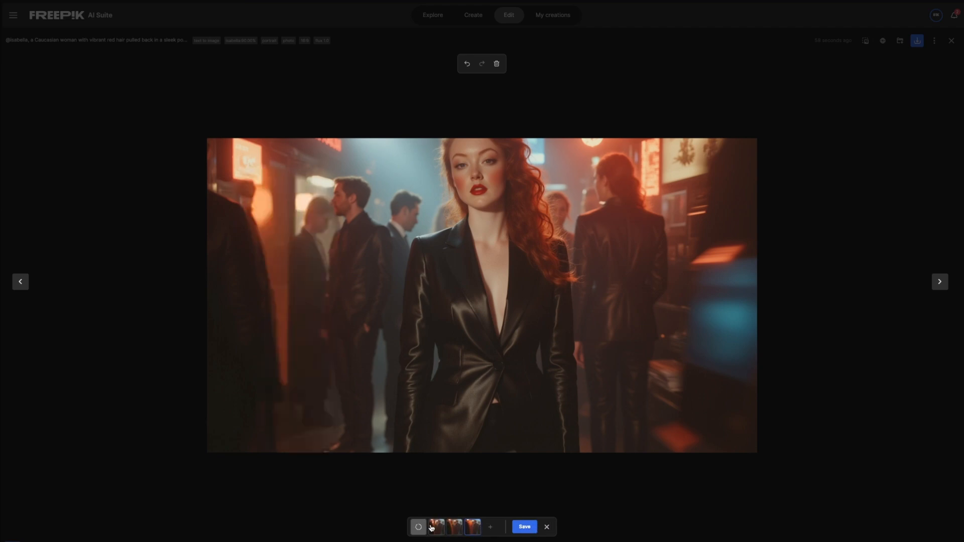
pyautogui.click(522, 527)
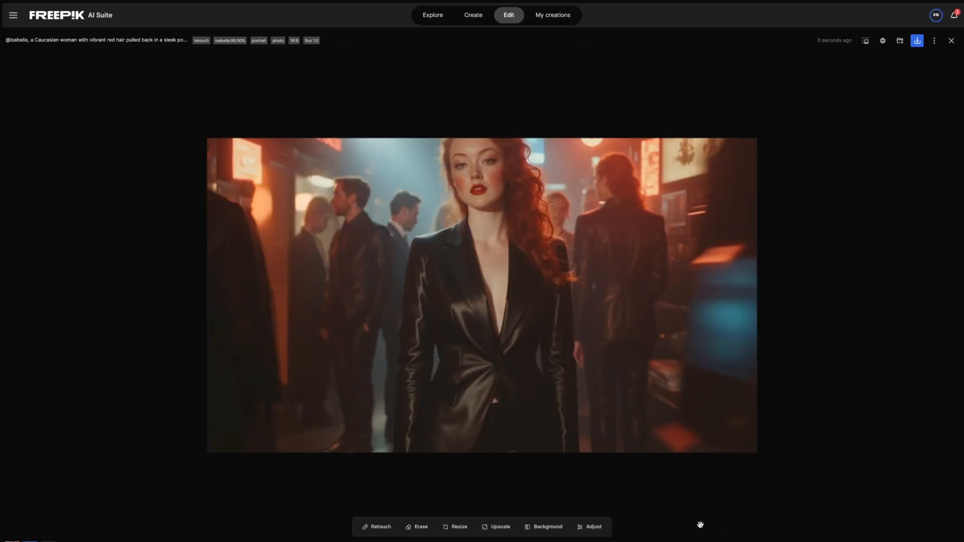
# Step: Upscale the retouched nightclub image 2x in Magnific mode with the Sharpy engine, optimized for Films & Photography
pyautogui.click(499, 529)
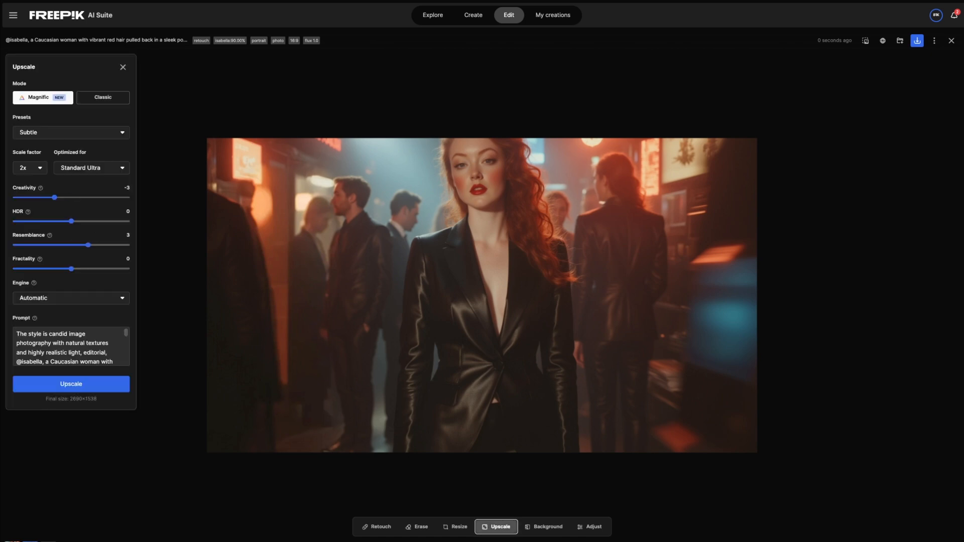
pyautogui.click(48, 300)
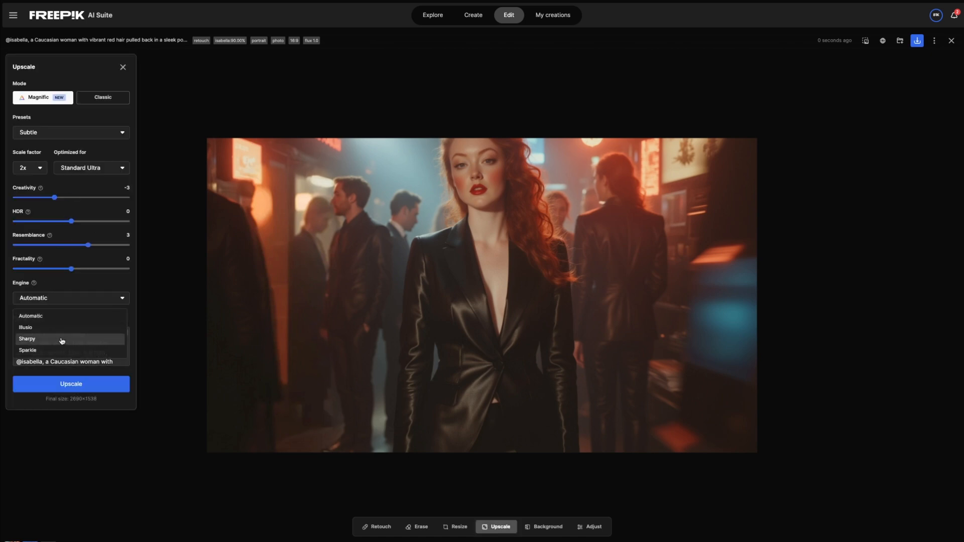
pyautogui.click(61, 342)
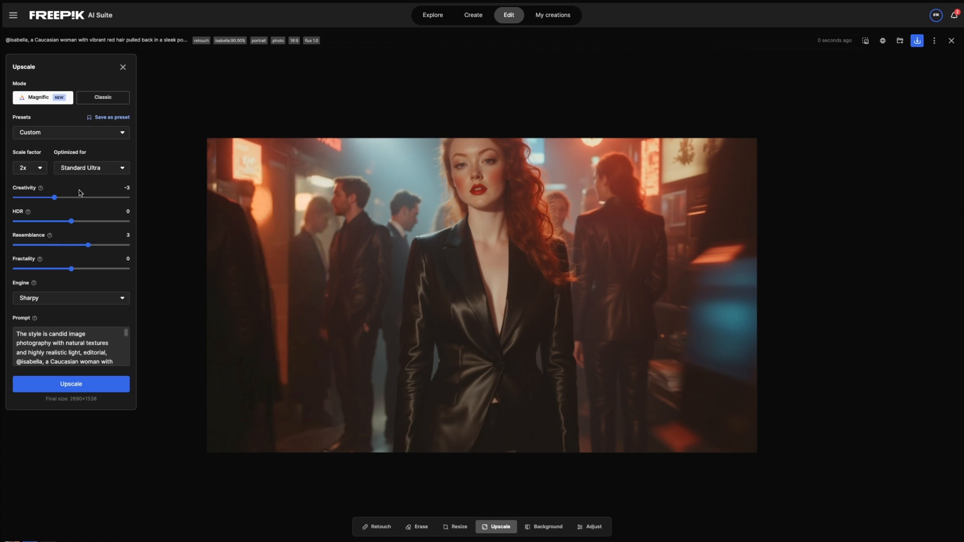
pyautogui.click(85, 170)
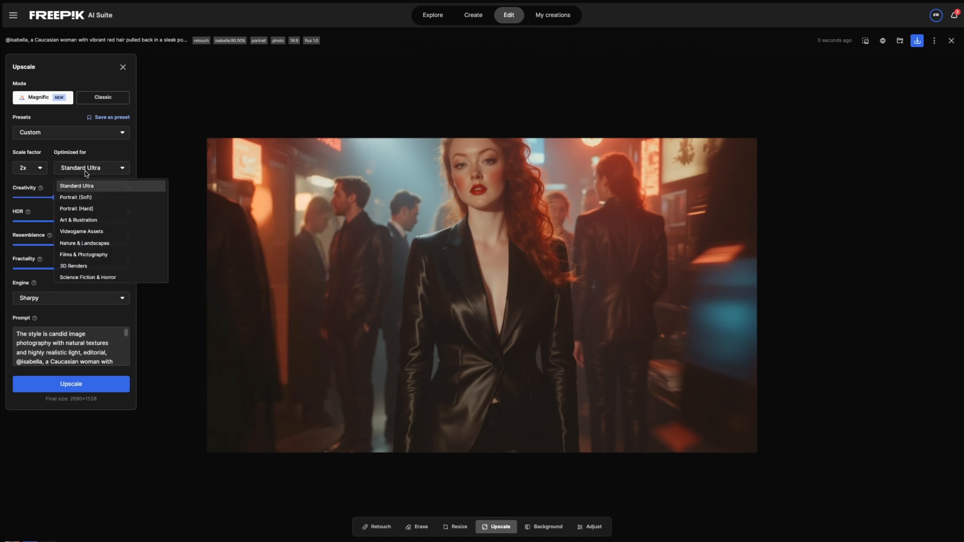
pyautogui.click(100, 256)
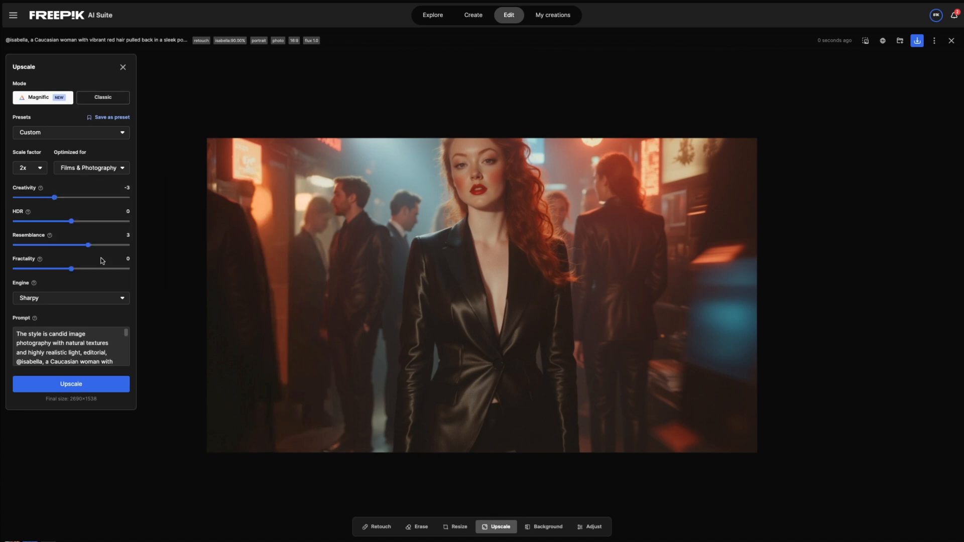
pyautogui.click(80, 390)
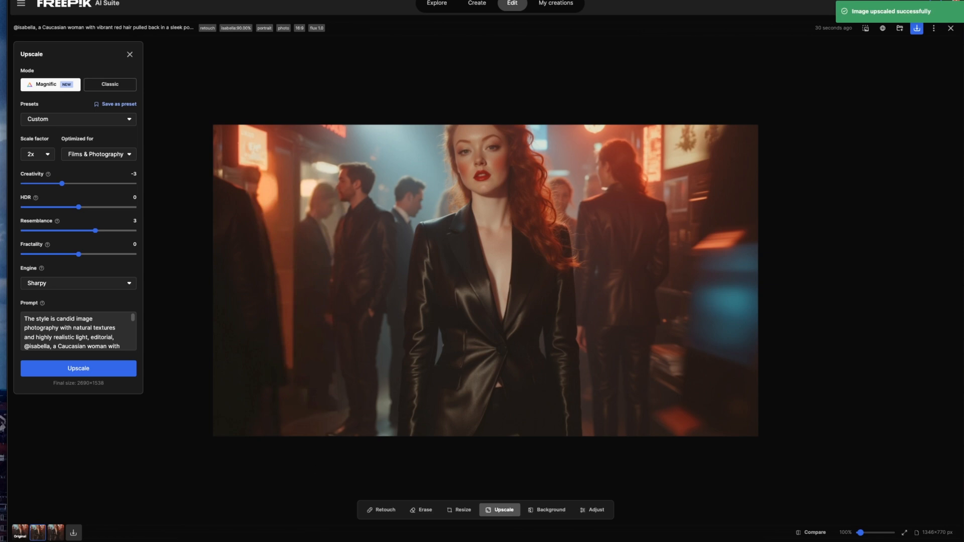
# Step: Generate a 5 s, 16:9 Google Veo 2 video from the upscaled nightclub image, prompting a close-up with the camera slowly zooming in
pyautogui.click(59, 539)
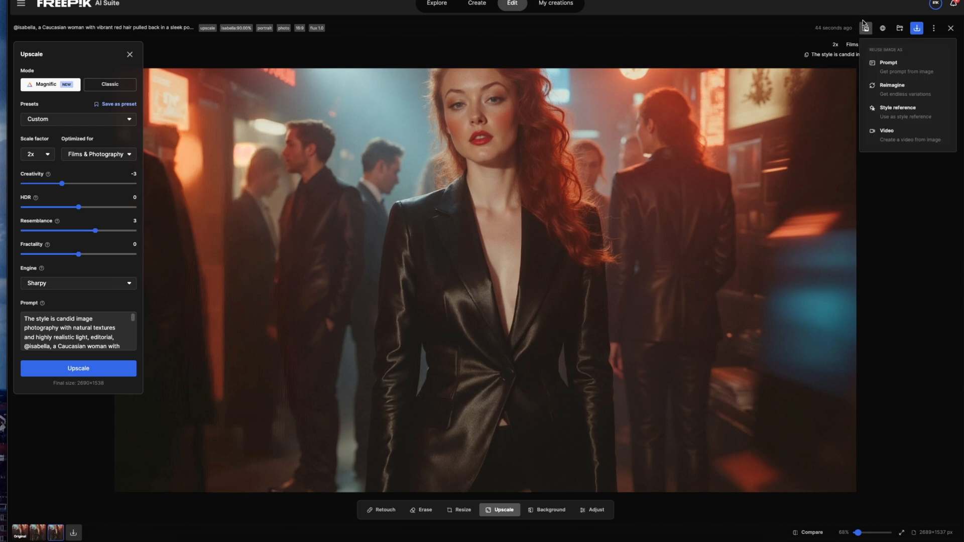
pyautogui.click(866, 28)
pyautogui.click(866, 28)
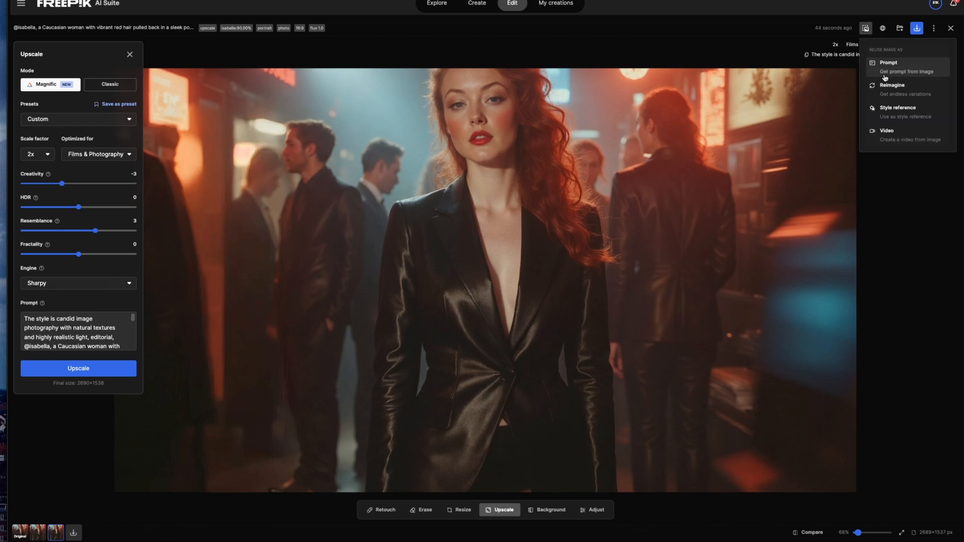
pyautogui.click(883, 139)
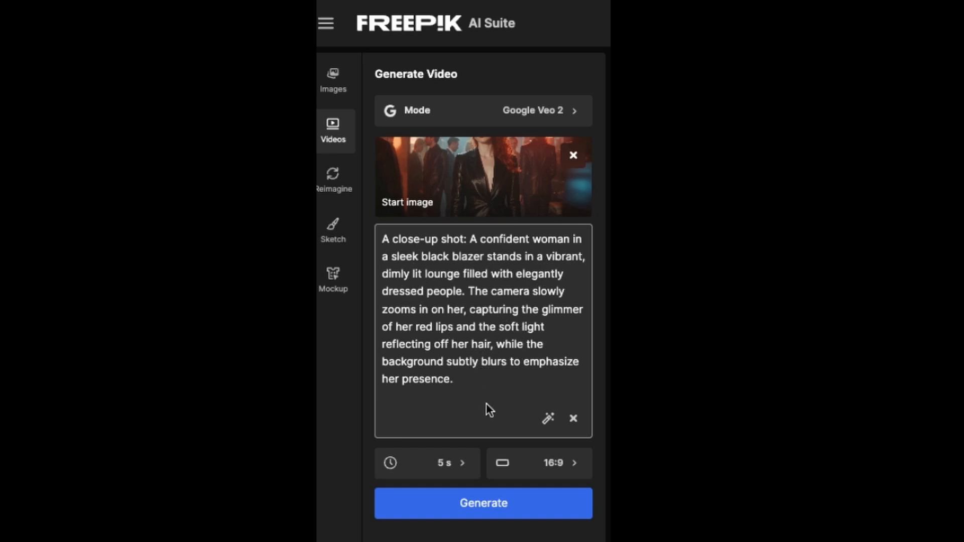
pyautogui.click(463, 515)
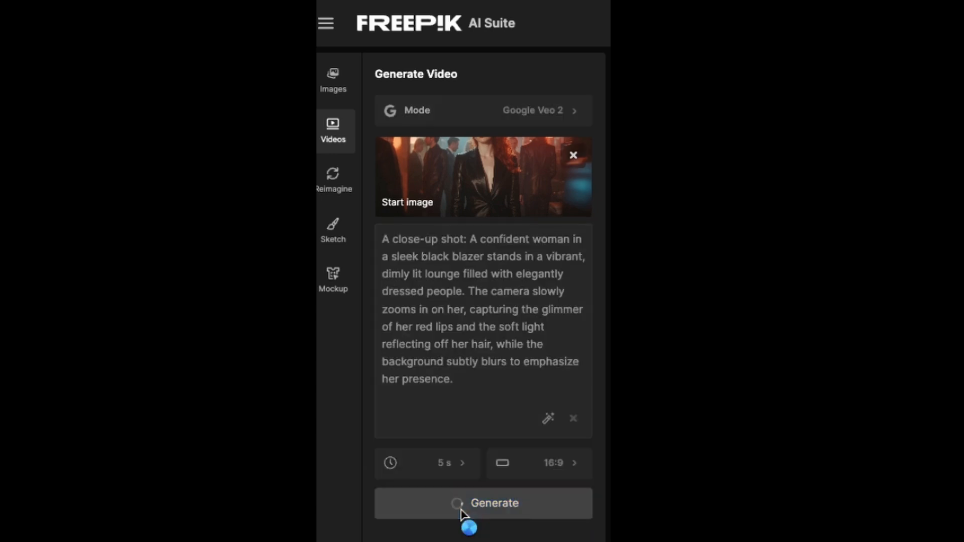